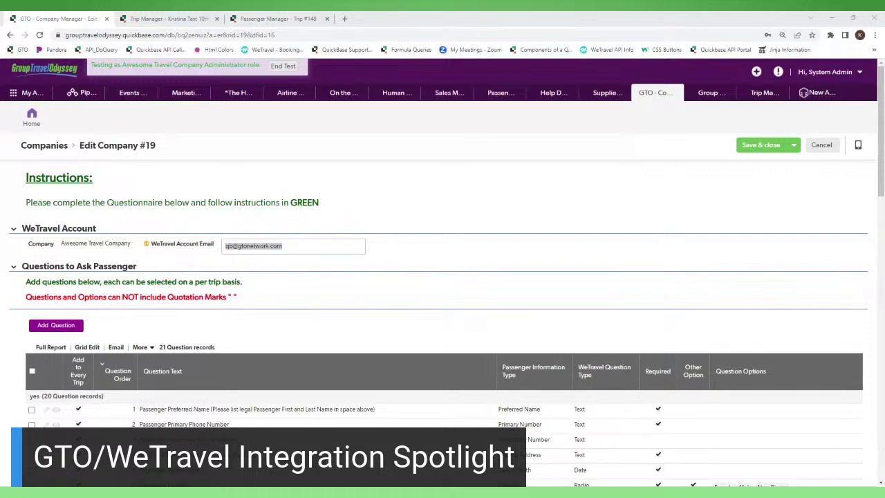
Review the company's default passenger questions, including their passenger information types, WeTravel question types, required flags and answer options
{"action": "scroll", "coordinate": [42, 244], "scroll_direction": "down", "scroll_amount": 1}
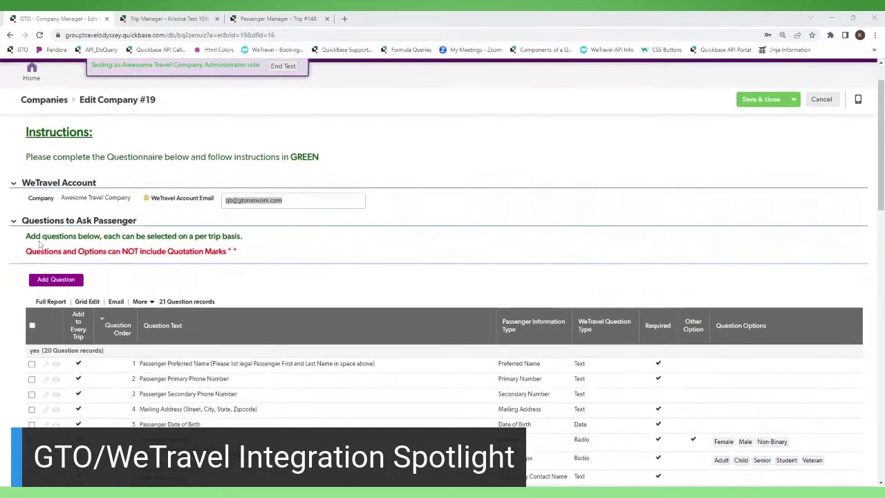
{"action": "scroll", "coordinate": [11, 259], "scroll_direction": "down", "scroll_amount": 1}
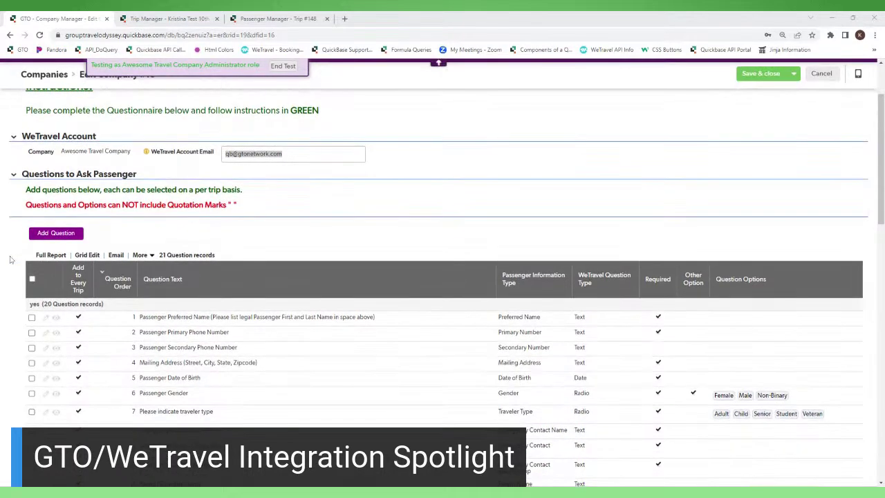
{"action": "scroll", "coordinate": [10, 260], "scroll_direction": "down", "scroll_amount": 1}
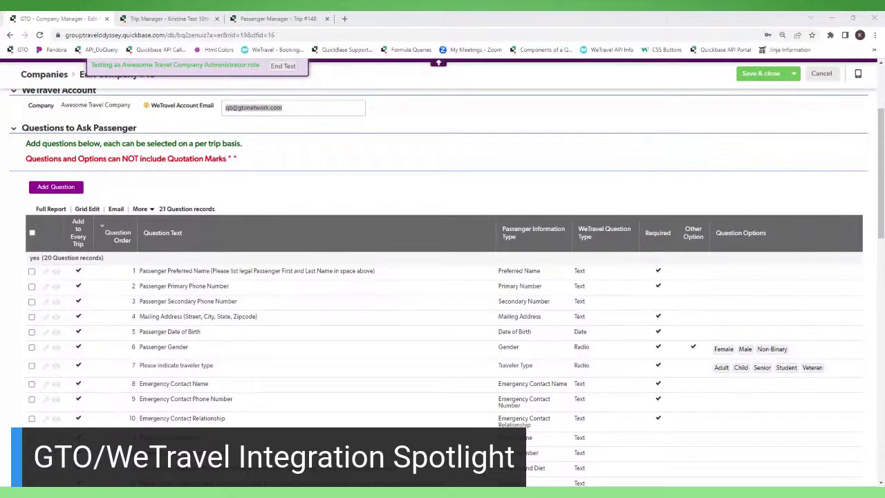
{"action": "scroll", "coordinate": [15, 251], "scroll_direction": "up", "scroll_amount": 3}
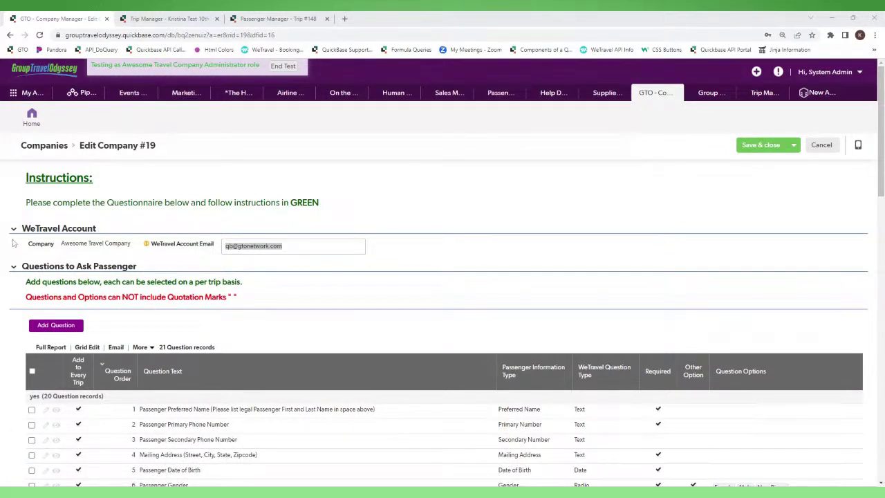
{"action": "scroll", "coordinate": [19, 261], "scroll_direction": "down", "scroll_amount": 1}
{"action": "scroll", "coordinate": [19, 262], "scroll_direction": "down", "scroll_amount": 2}
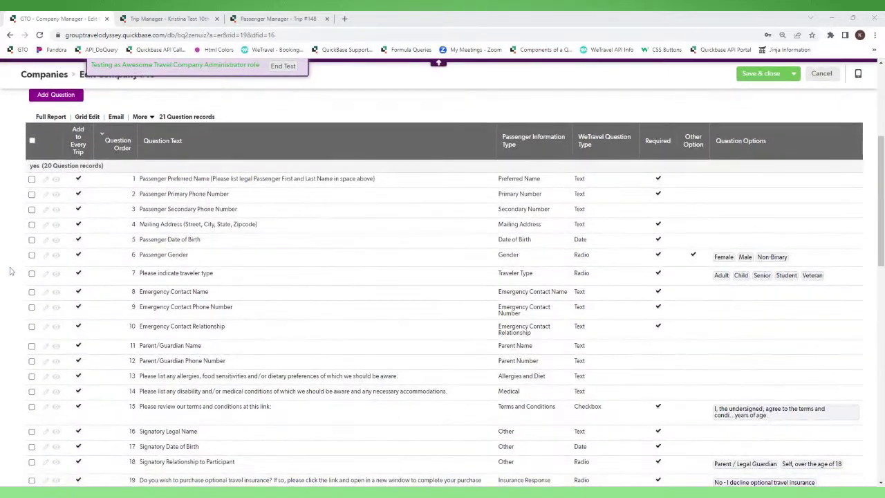
{"action": "scroll", "coordinate": [14, 266], "scroll_direction": "down", "scroll_amount": 1}
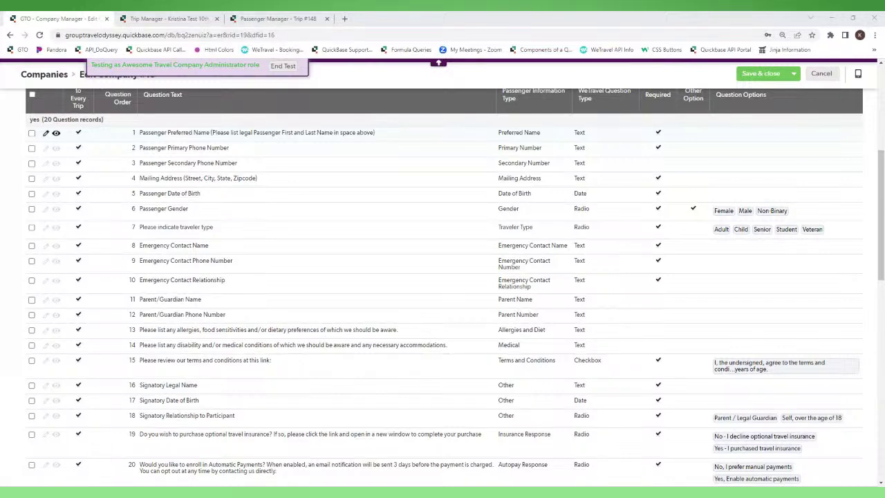
{"action": "scroll", "coordinate": [205, 191], "scroll_direction": "down", "scroll_amount": 2}
{"action": "scroll", "coordinate": [205, 191], "scroll_direction": "down", "scroll_amount": 3}
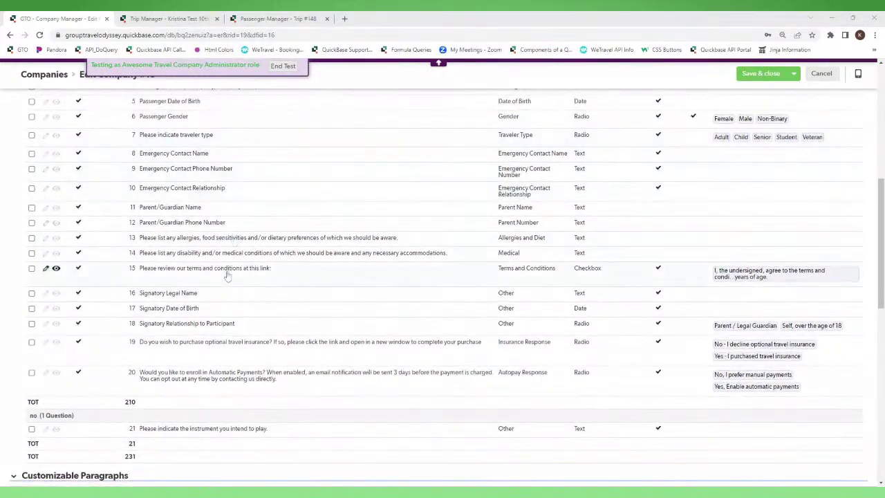
{"action": "scroll", "coordinate": [228, 272], "scroll_direction": "up", "scroll_amount": 5}
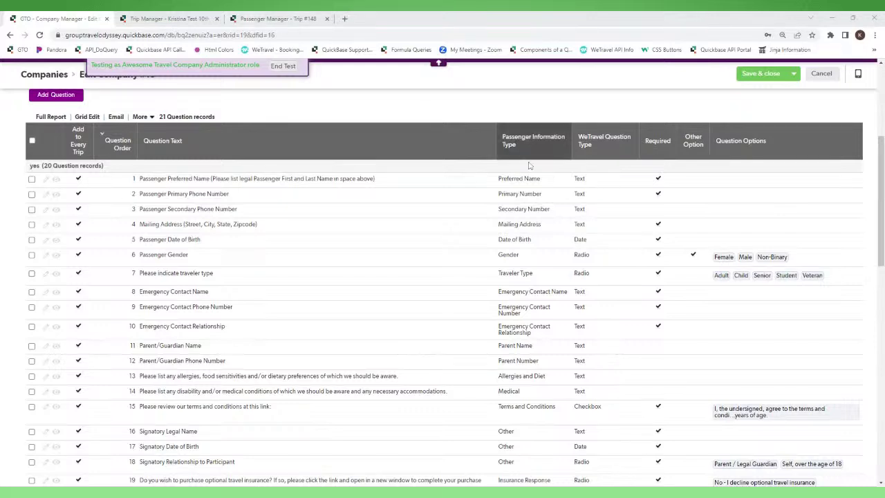
{"action": "scroll", "coordinate": [518, 413], "scroll_direction": "down", "scroll_amount": 1}
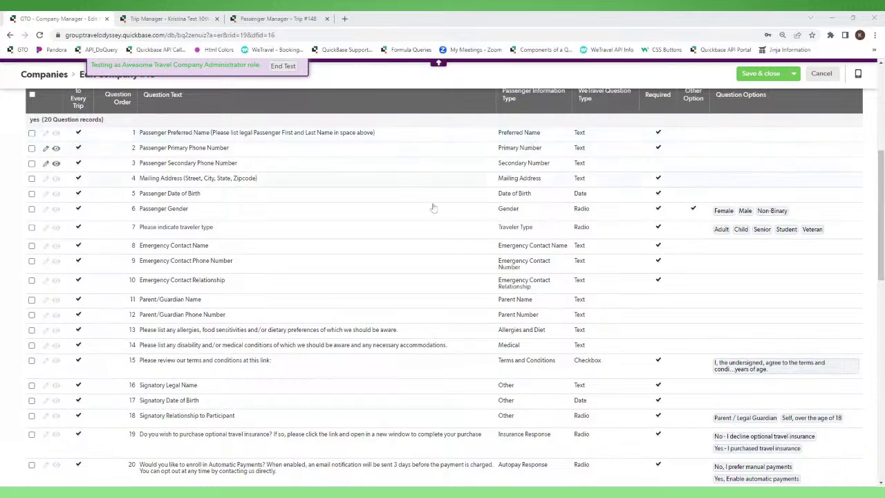
{"action": "scroll", "coordinate": [509, 201], "scroll_direction": "down", "scroll_amount": 1}
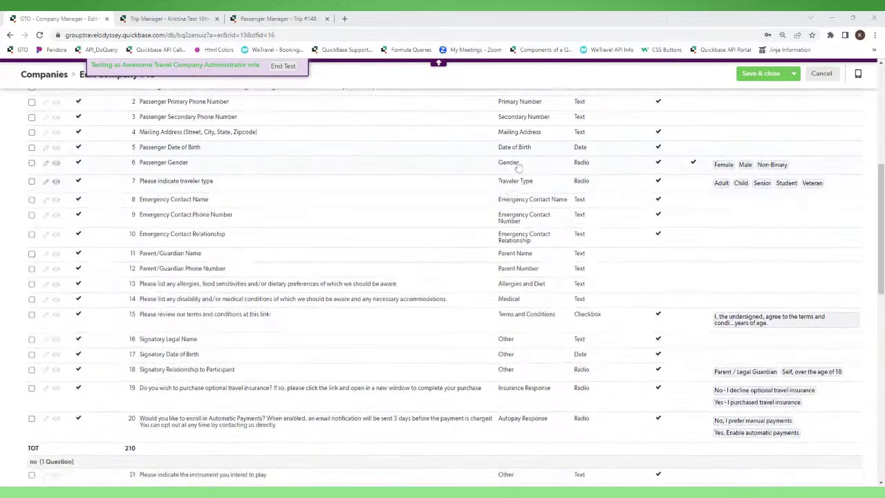
{"action": "scroll", "coordinate": [499, 225], "scroll_direction": "down", "scroll_amount": 1}
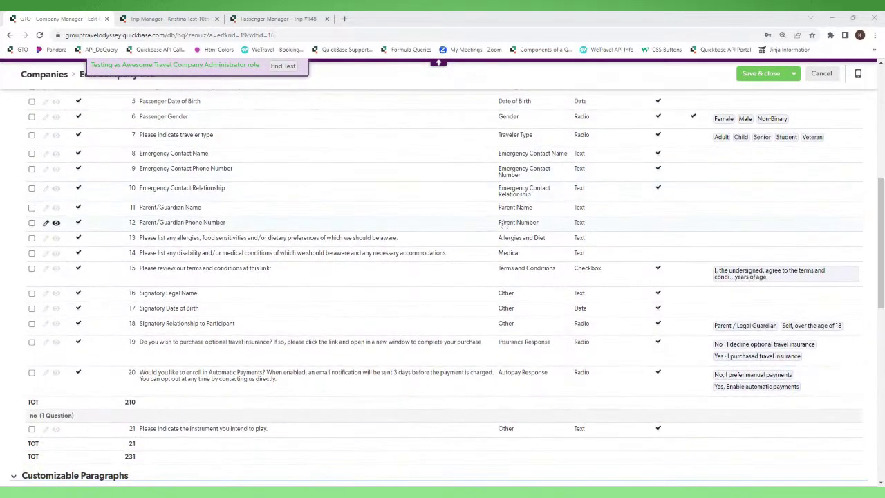
{"action": "scroll", "coordinate": [414, 261], "scroll_direction": "down", "scroll_amount": 2}
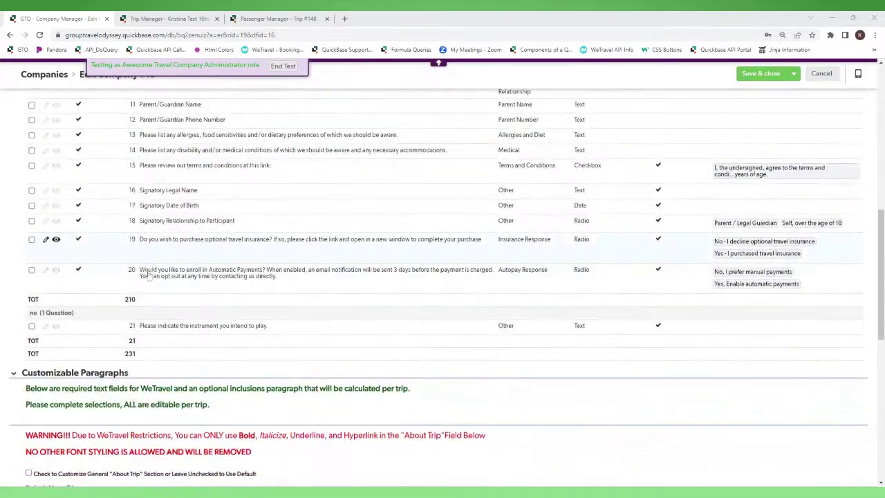
Enable customization of the general "About Trip" section under Customizable Paragraphs and check its custom text field
{"action": "scroll", "coordinate": [147, 282], "scroll_direction": "down", "scroll_amount": 3}
{"action": "scroll", "coordinate": [208, 228], "scroll_direction": "down", "scroll_amount": 2}
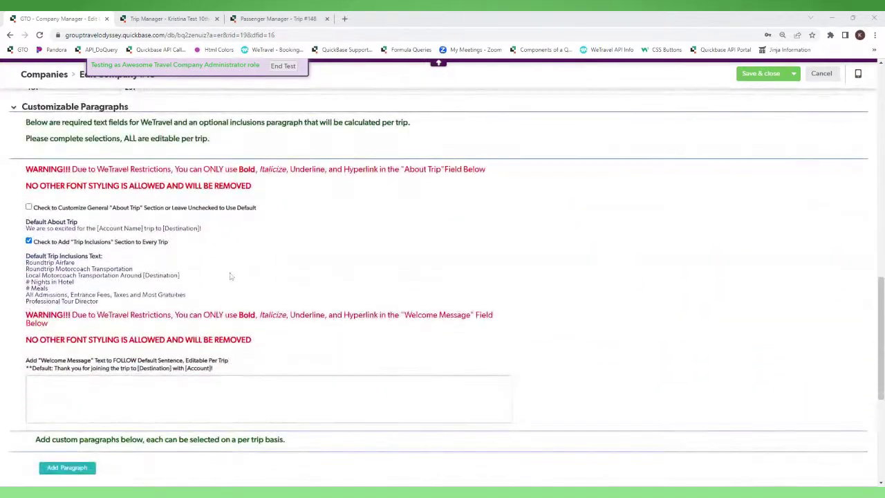
{"action": "scroll", "coordinate": [180, 292], "scroll_direction": "down", "scroll_amount": 1}
{"action": "scroll", "coordinate": [180, 291], "scroll_direction": "up", "scroll_amount": 1}
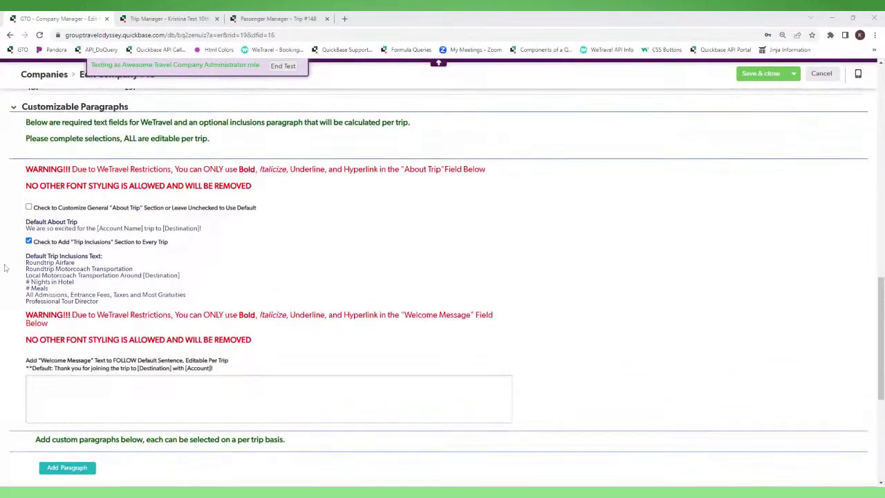
{"action": "scroll", "coordinate": [4, 256], "scroll_direction": "down", "scroll_amount": 2}
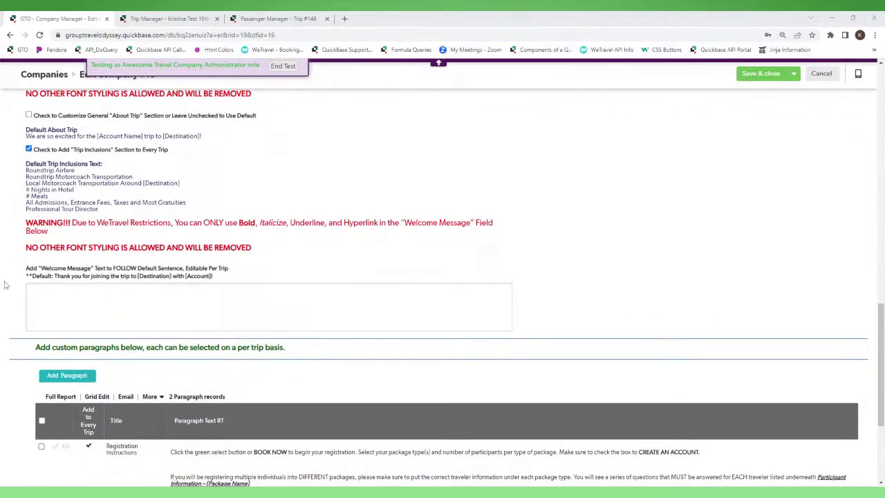
{"action": "left_click", "coordinate": [31, 120]}
{"action": "left_click", "coordinate": [29, 116]}
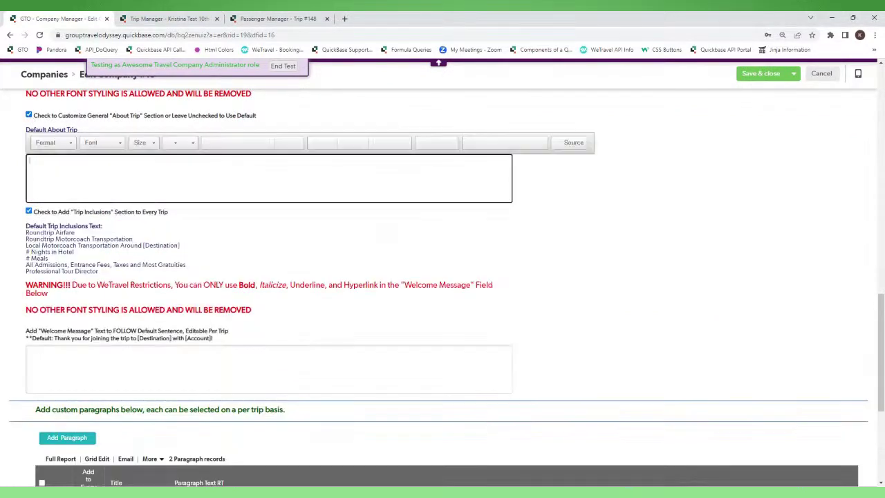
{"action": "left_click", "coordinate": [12, 182]}
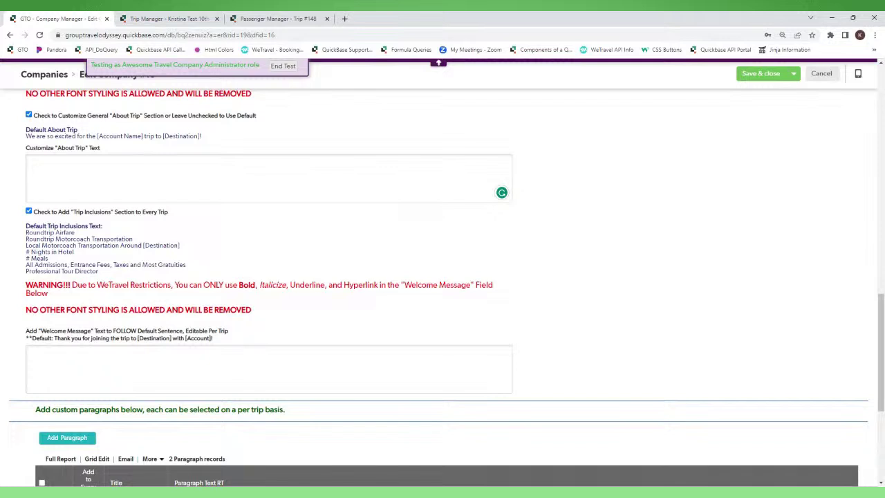
{"action": "left_click", "coordinate": [29, 161]}
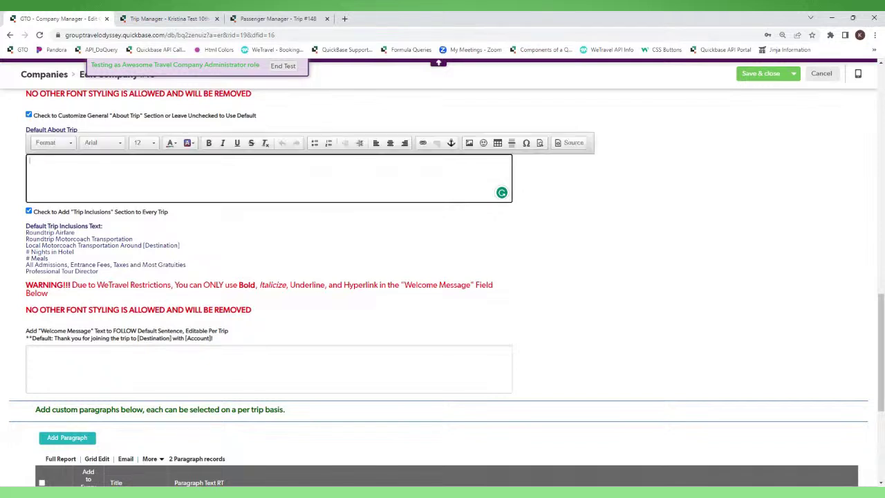
{"action": "left_click", "coordinate": [22, 180]}
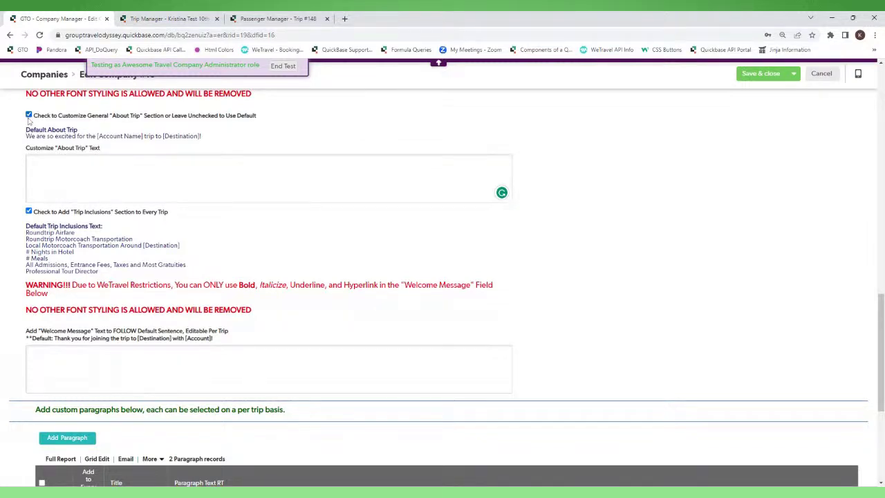
Open the "Welcome Message" text for editing, and review the custom paragraphs and package defaults of the company questionnaire
{"action": "scroll", "coordinate": [443, 288], "scroll_direction": "down", "scroll_amount": 1}
{"action": "left_click", "coordinate": [31, 308]}
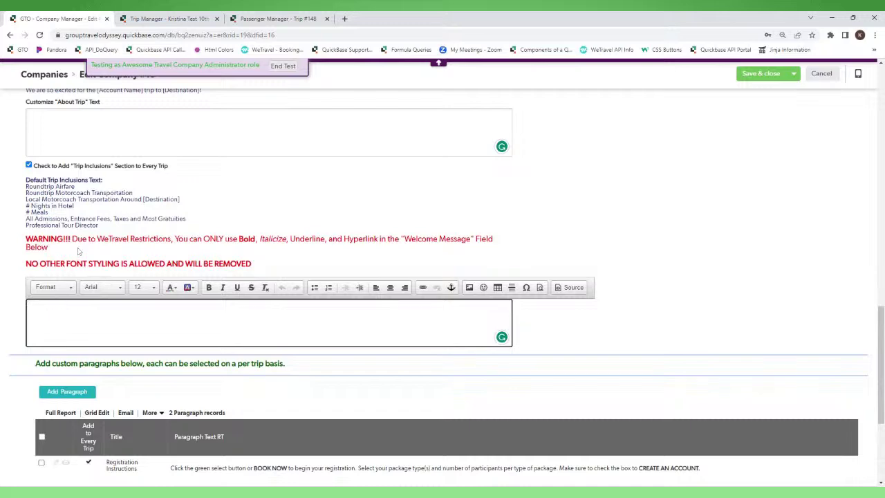
{"action": "scroll", "coordinate": [34, 201], "scroll_direction": "down", "scroll_amount": 3}
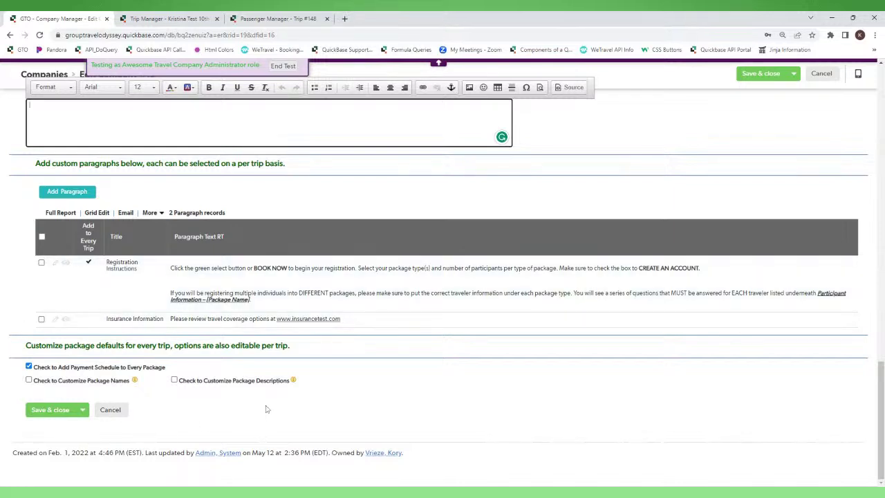
{"action": "scroll", "coordinate": [173, 346], "scroll_direction": "up", "scroll_amount": 2}
{"action": "scroll", "coordinate": [171, 343], "scroll_direction": "up", "scroll_amount": 10}
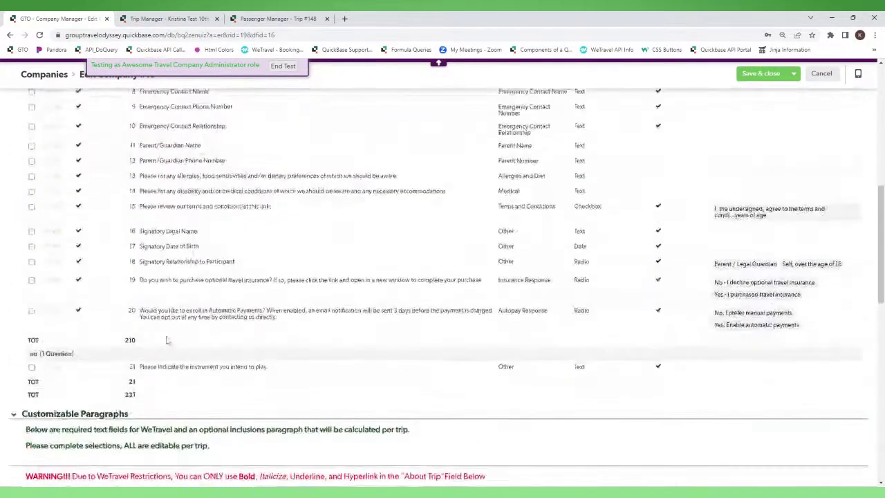
{"action": "scroll", "coordinate": [166, 343], "scroll_direction": "up", "scroll_amount": 5}
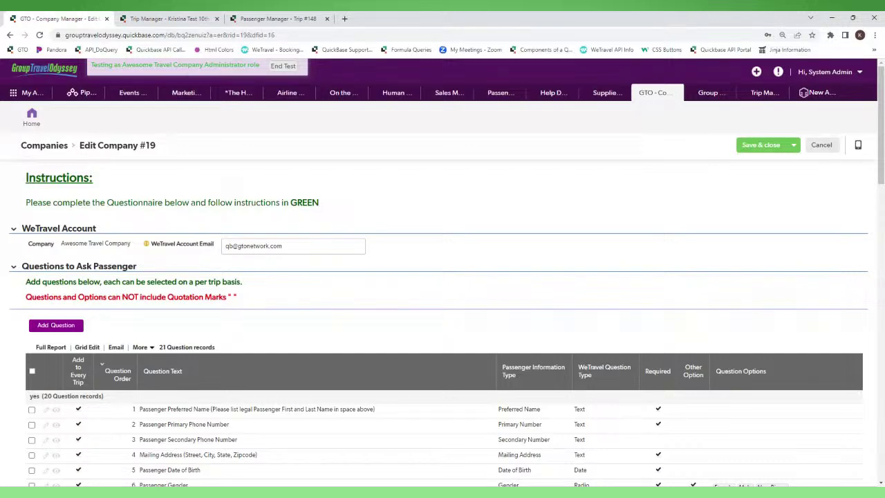
Switch to Trip Manager and open the WeTravel options of the 10th Grade Orlando, FL trip
{"action": "left_click", "coordinate": [170, 18]}
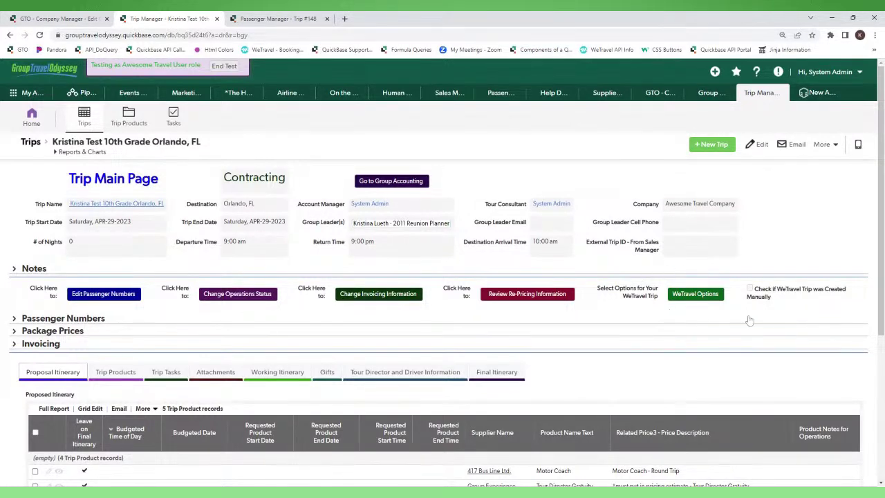
{"action": "left_click", "coordinate": [688, 296]}
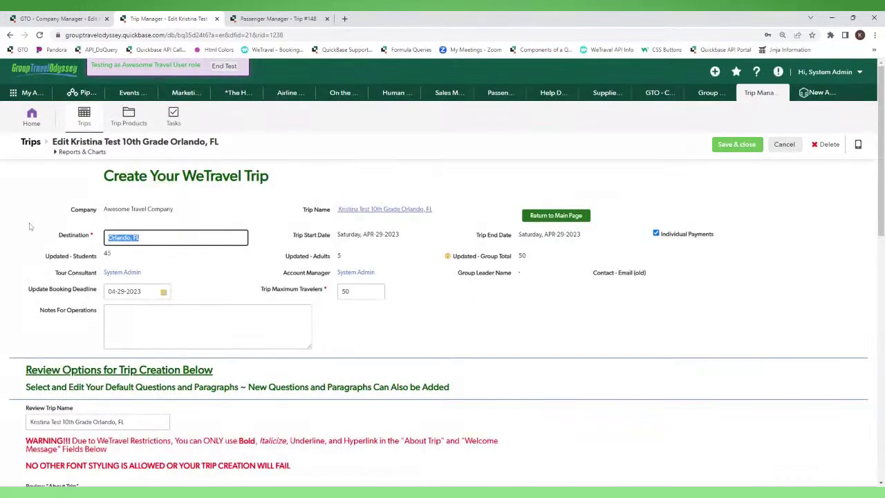
{"action": "scroll", "coordinate": [29, 226], "scroll_direction": "down", "scroll_amount": 1}
{"action": "scroll", "coordinate": [456, 292], "scroll_direction": "down", "scroll_amount": 1}
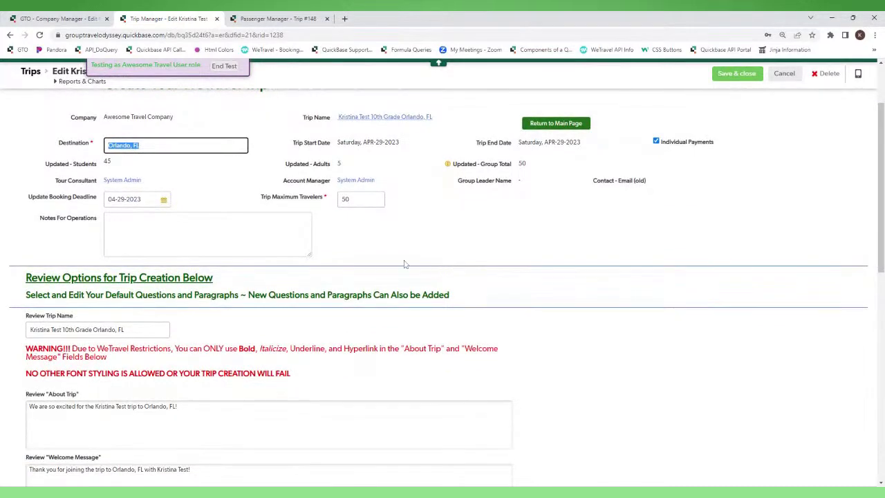
{"action": "scroll", "coordinate": [346, 228], "scroll_direction": "down", "scroll_amount": 2}
{"action": "scroll", "coordinate": [229, 232], "scroll_direction": "up", "scroll_amount": 2}
{"action": "key", "text": "Return"}
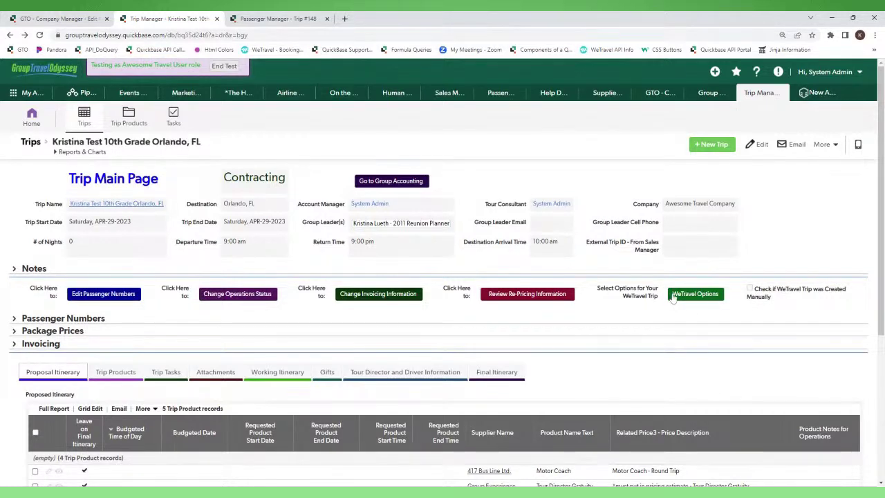
{"action": "left_click", "coordinate": [695, 294]}
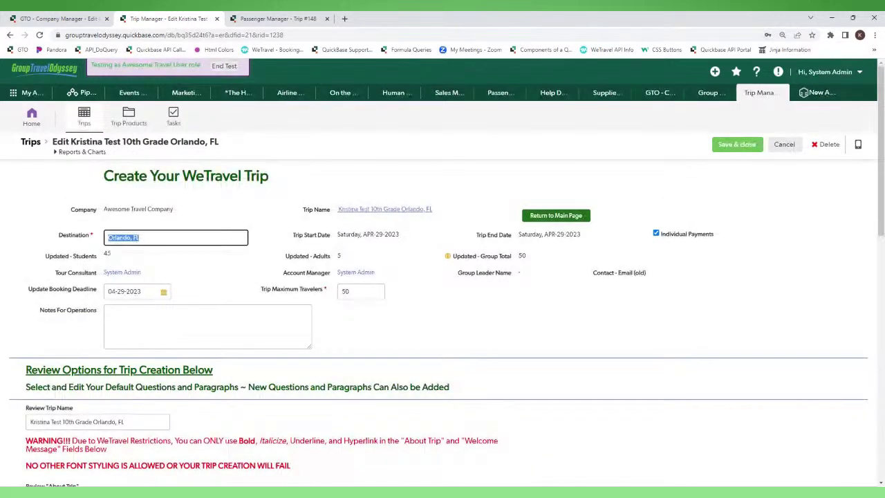
Review the WeTravel trip's booking deadline, maximum travelers, trip name, "About Trip" text, "Welcome Message" and inclusions list
{"action": "scroll", "coordinate": [27, 231], "scroll_direction": "down", "scroll_amount": 1}
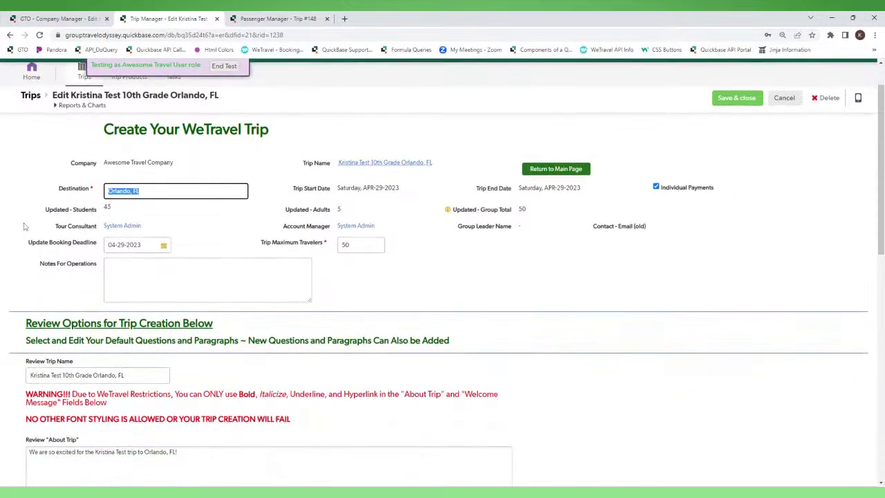
{"action": "scroll", "coordinate": [24, 226], "scroll_direction": "down", "scroll_amount": 2}
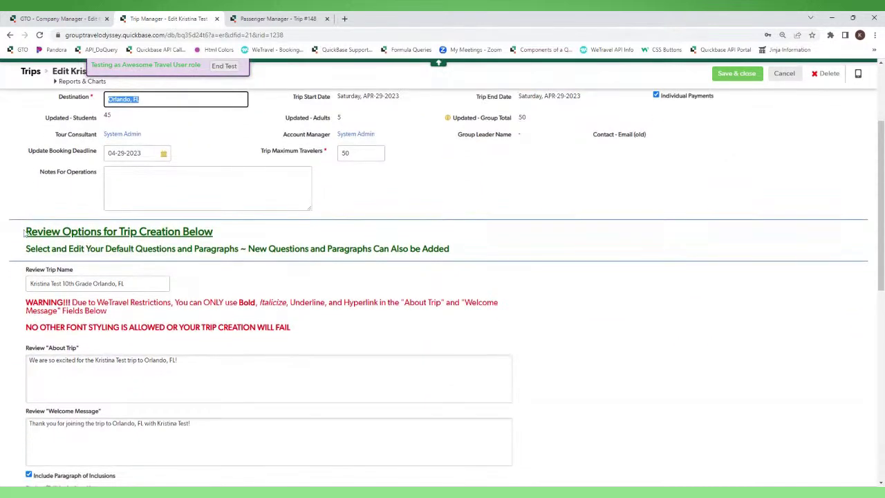
{"action": "scroll", "coordinate": [32, 231], "scroll_direction": "up", "scroll_amount": 2}
{"action": "scroll", "coordinate": [32, 231], "scroll_direction": "down", "scroll_amount": 1}
{"action": "scroll", "coordinate": [32, 230], "scroll_direction": "down", "scroll_amount": 2}
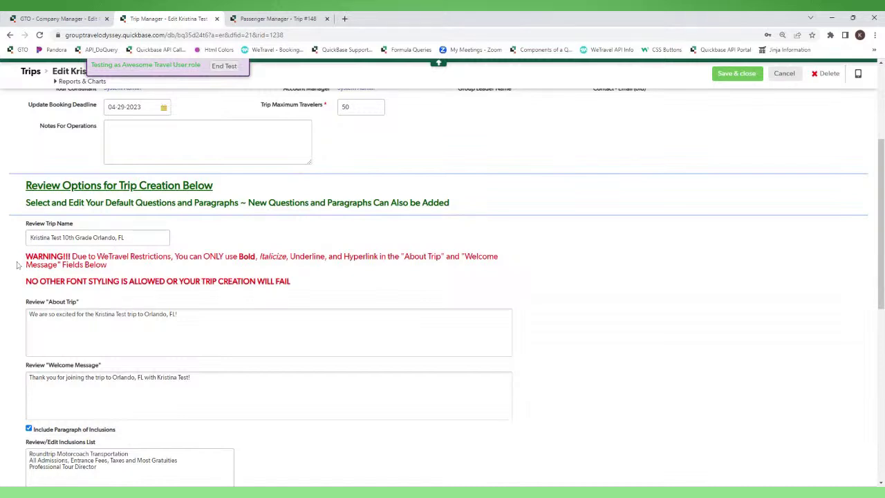
{"action": "scroll", "coordinate": [8, 297], "scroll_direction": "down", "scroll_amount": 1}
{"action": "scroll", "coordinate": [8, 296], "scroll_direction": "down", "scroll_amount": 1}
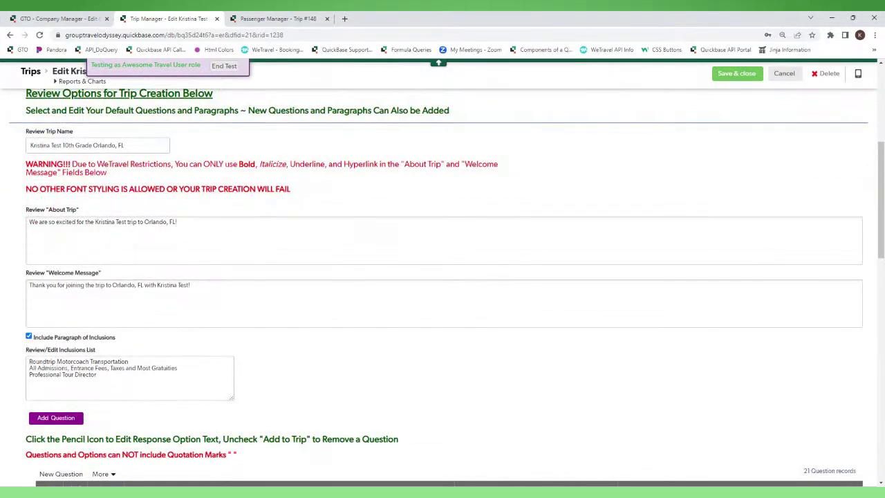
{"action": "scroll", "coordinate": [7, 297], "scroll_direction": "down", "scroll_amount": 1}
{"action": "scroll", "coordinate": [446, 288], "scroll_direction": "up", "scroll_amount": 1}
{"action": "scroll", "coordinate": [443, 277], "scroll_direction": "up", "scroll_amount": 1}
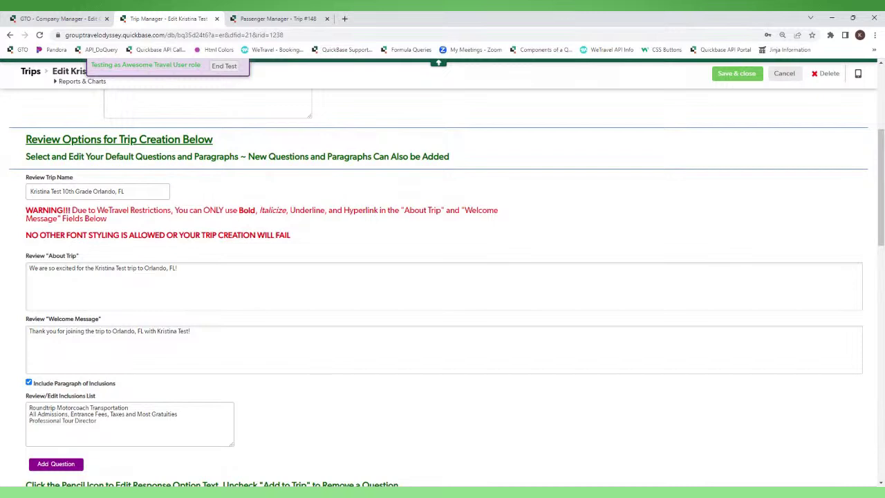
{"action": "scroll", "coordinate": [442, 277], "scroll_direction": "up", "scroll_amount": 1}
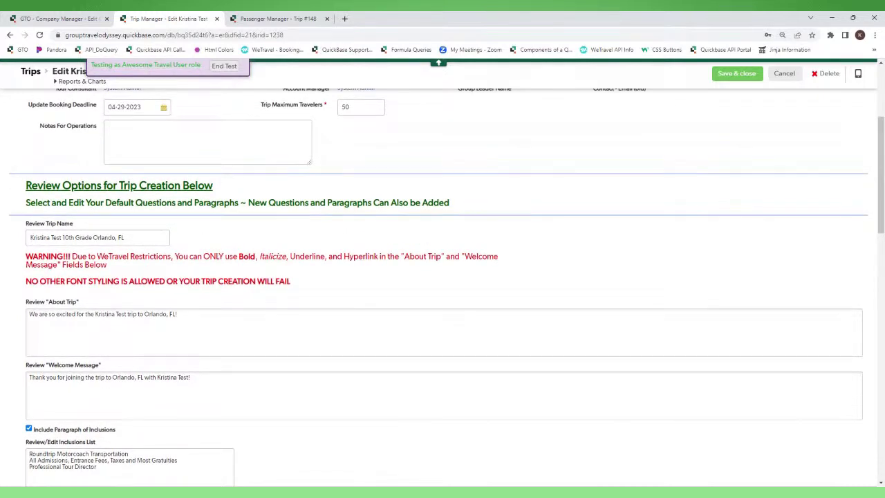
{"action": "scroll", "coordinate": [60, 318], "scroll_direction": "down", "scroll_amount": 5}
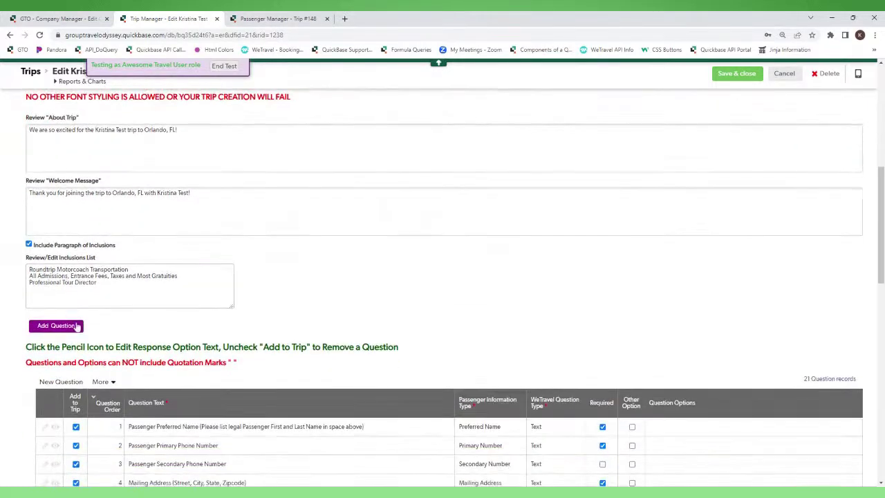
Review the trip's question list, from the passenger's preferred name to the instrument question, with its information types and response options
{"action": "scroll", "coordinate": [60, 318], "scroll_direction": "down", "scroll_amount": 3}
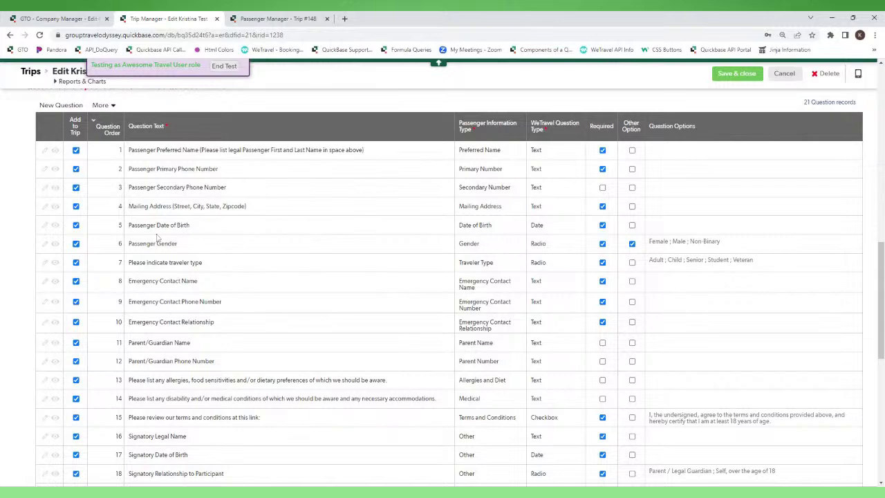
{"action": "scroll", "coordinate": [109, 266], "scroll_direction": "down", "scroll_amount": 2}
{"action": "scroll", "coordinate": [104, 273], "scroll_direction": "down", "scroll_amount": 1}
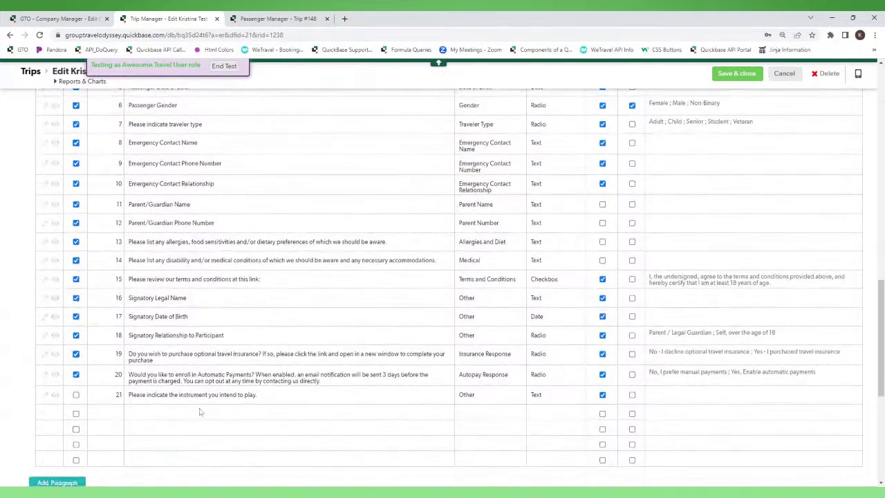
{"action": "scroll", "coordinate": [385, 432], "scroll_direction": "up", "scroll_amount": 2}
{"action": "scroll", "coordinate": [327, 259], "scroll_direction": "up", "scroll_amount": 1}
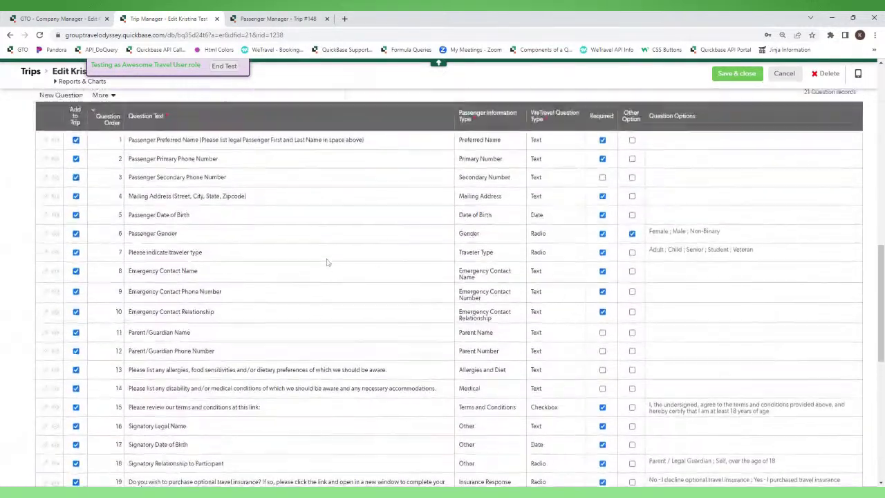
{"action": "scroll", "coordinate": [292, 326], "scroll_direction": "down", "scroll_amount": 1}
Open the "Parent/Guardian Phone Number" question text for editing
{"action": "left_click", "coordinate": [225, 317]}
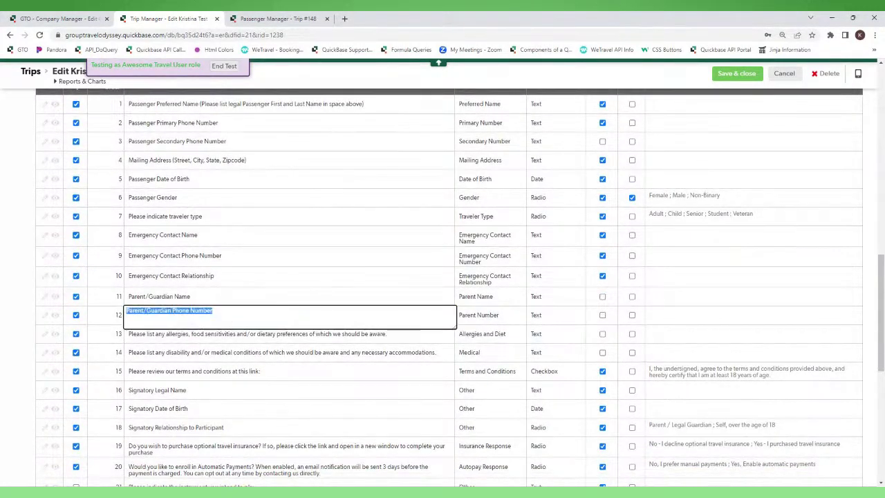
{"action": "left_click", "coordinate": [212, 310]}
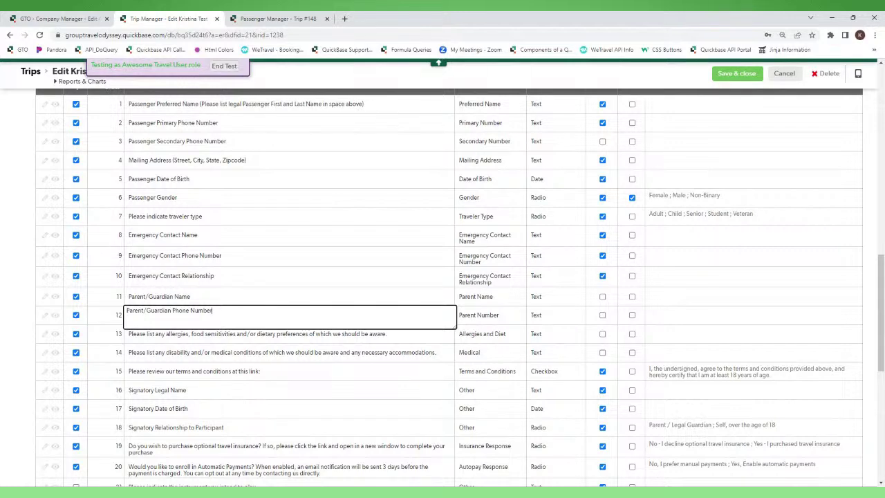
{"action": "scroll", "coordinate": [236, 316], "scroll_direction": "up", "scroll_amount": 1}
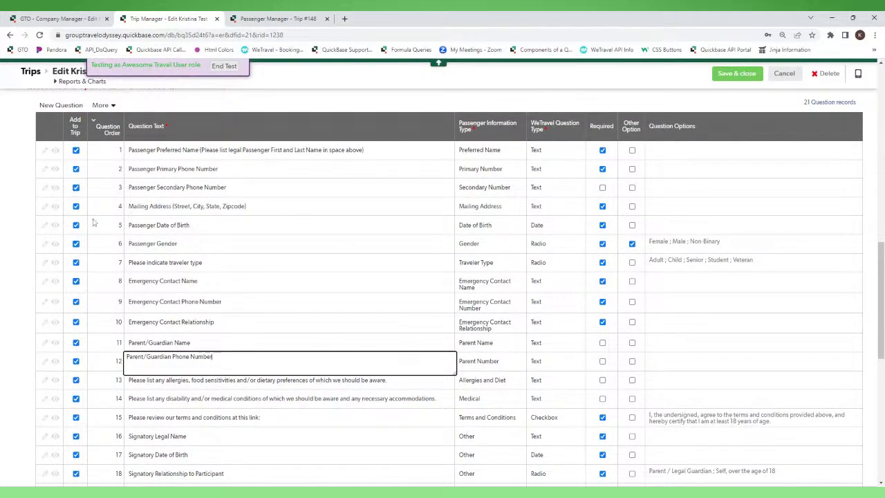
Exclude the allergies and medical conditions questions from the trip, and add both back
{"action": "scroll", "coordinate": [71, 351], "scroll_direction": "down", "scroll_amount": 1}
{"action": "left_click", "coordinate": [76, 352]}
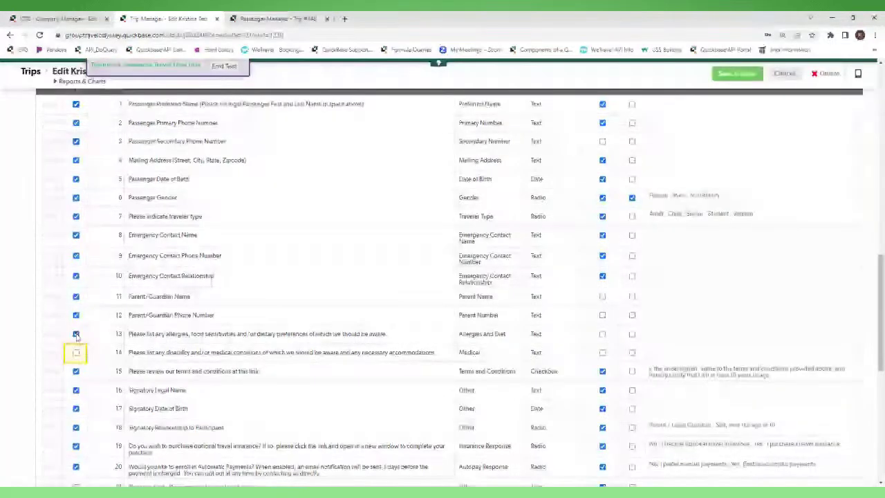
{"action": "left_click", "coordinate": [76, 334]}
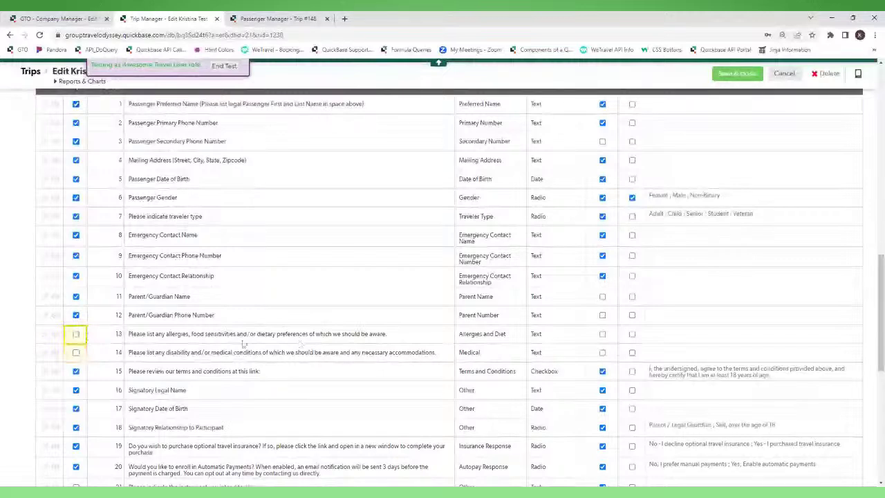
{"action": "left_click", "coordinate": [76, 334]}
{"action": "left_click", "coordinate": [77, 353]}
Check the last trip questions and select the blank question text row below the instrument question
{"action": "scroll", "coordinate": [269, 345], "scroll_direction": "down", "scroll_amount": 2}
{"action": "scroll", "coordinate": [267, 344], "scroll_direction": "down", "scroll_amount": 2}
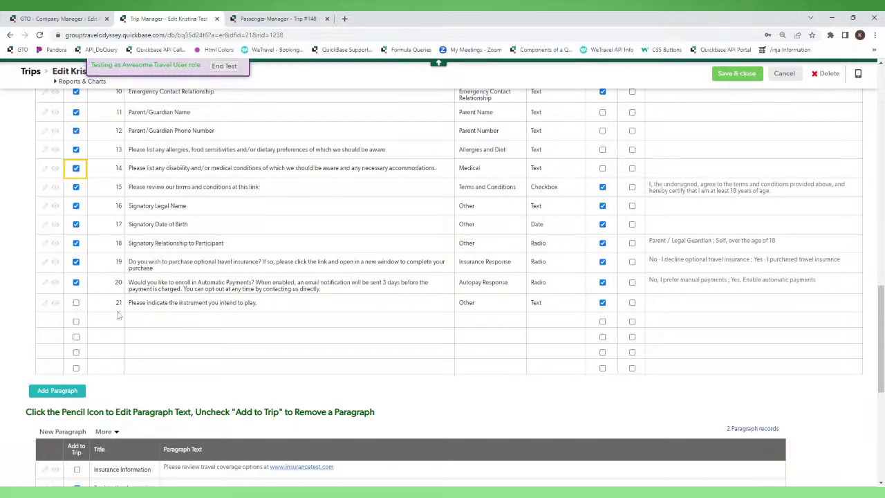
{"action": "left_click", "coordinate": [375, 321]}
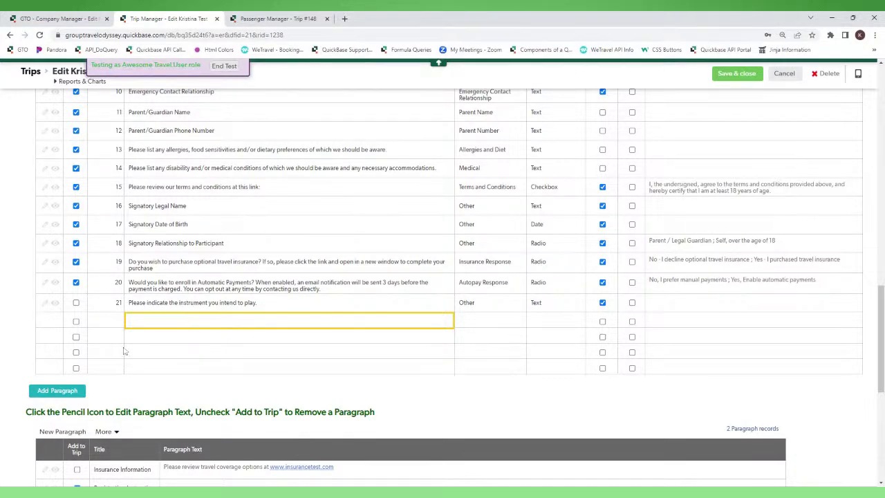
Review the trip's custom paragraphs, package types, prices and package customization options, and recheck the question list above them
{"action": "scroll", "coordinate": [36, 325], "scroll_direction": "down", "scroll_amount": 3}
{"action": "scroll", "coordinate": [22, 305], "scroll_direction": "down", "scroll_amount": 5}
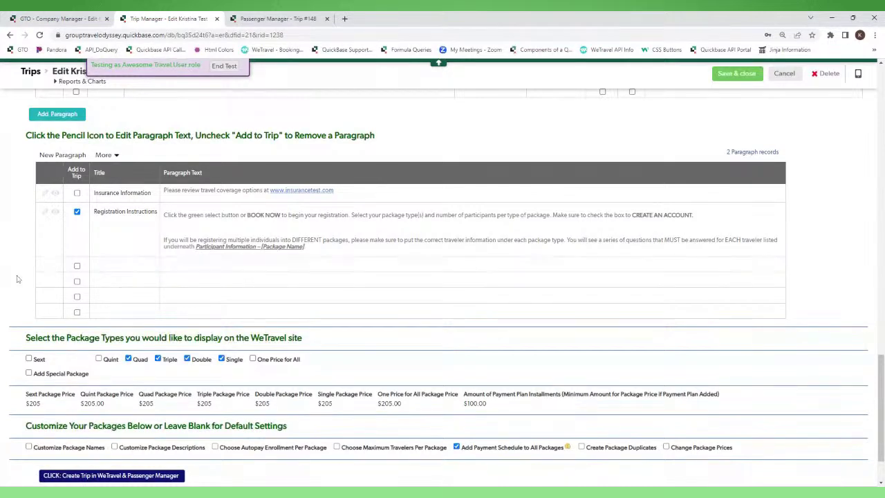
{"action": "scroll", "coordinate": [26, 277], "scroll_direction": "down", "scroll_amount": 1}
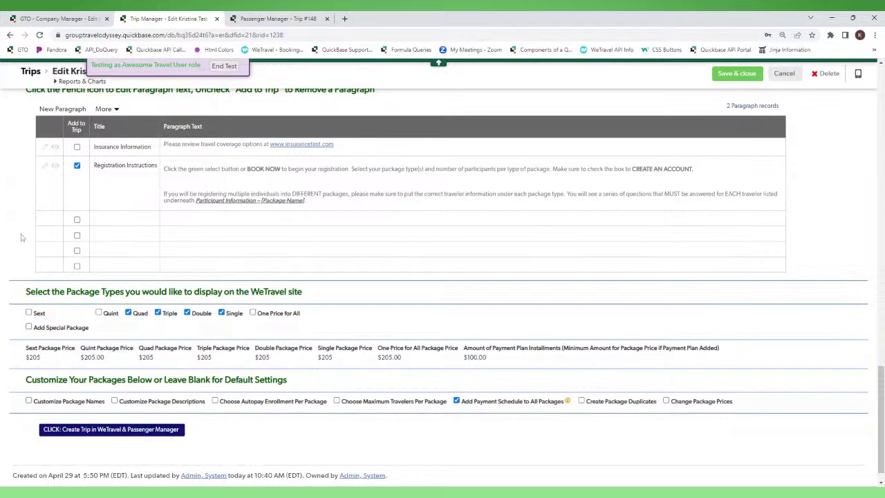
{"action": "scroll", "coordinate": [22, 239], "scroll_direction": "down", "scroll_amount": 1}
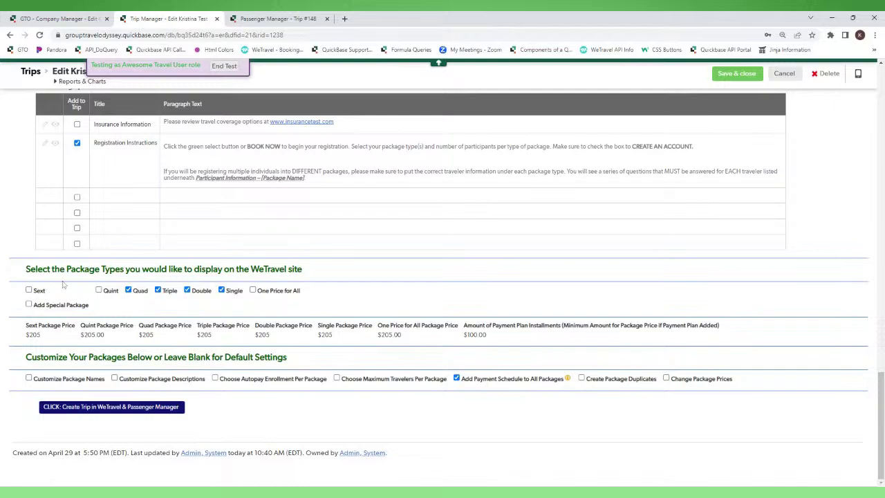
{"action": "scroll", "coordinate": [193, 332], "scroll_direction": "up", "scroll_amount": 3}
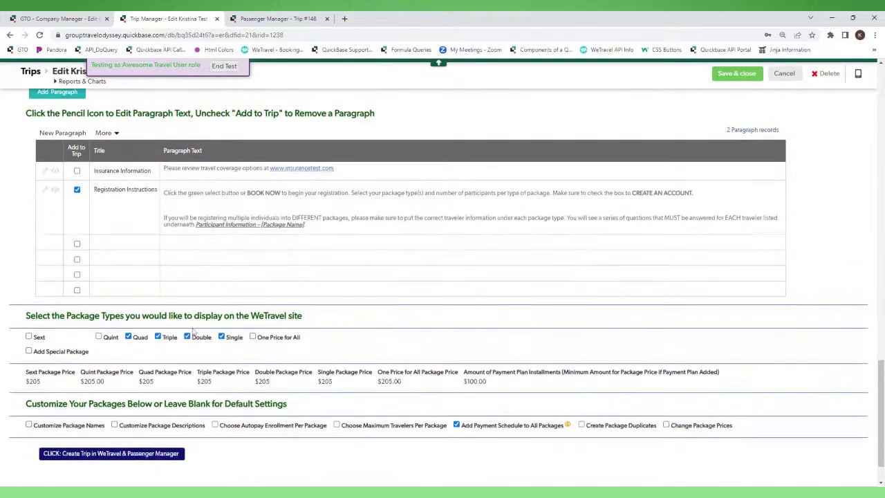
{"action": "scroll", "coordinate": [191, 330], "scroll_direction": "up", "scroll_amount": 8}
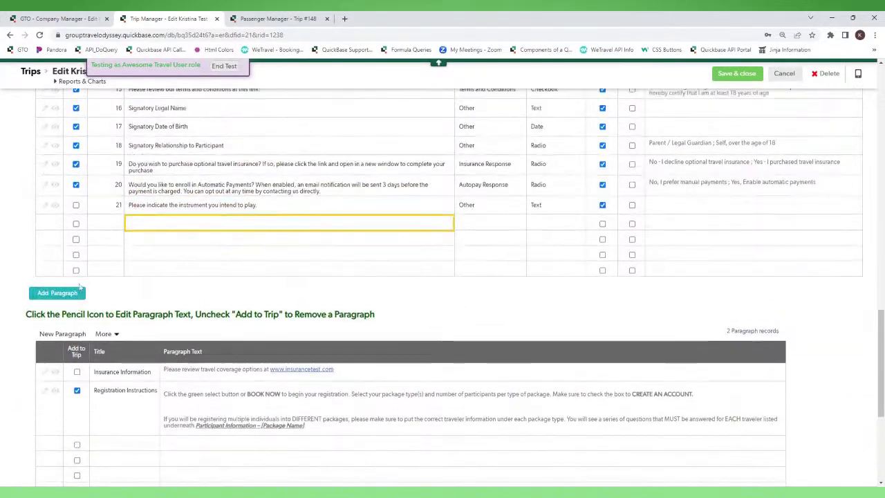
{"action": "scroll", "coordinate": [85, 295], "scroll_direction": "up", "scroll_amount": 8}
{"action": "scroll", "coordinate": [84, 295], "scroll_direction": "down", "scroll_amount": 3}
{"action": "scroll", "coordinate": [443, 291], "scroll_direction": "down", "scroll_amount": 15}
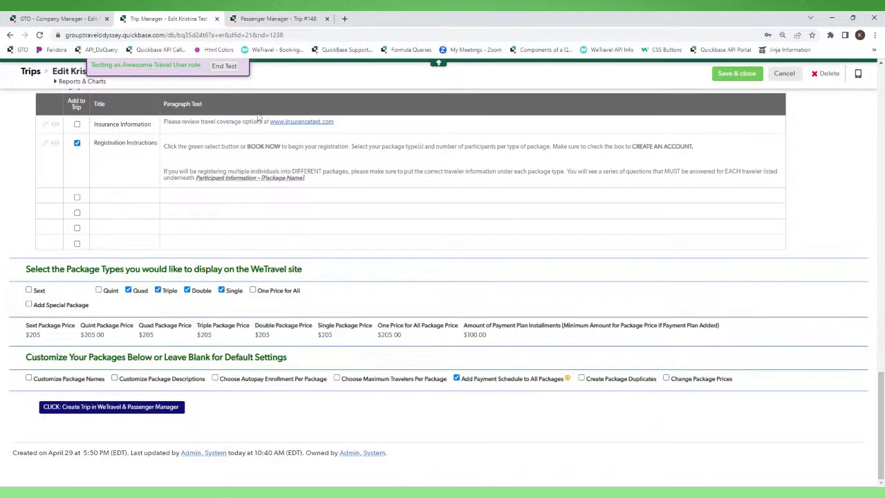
{"action": "scroll", "coordinate": [275, 208], "scroll_direction": "up", "scroll_amount": 1}
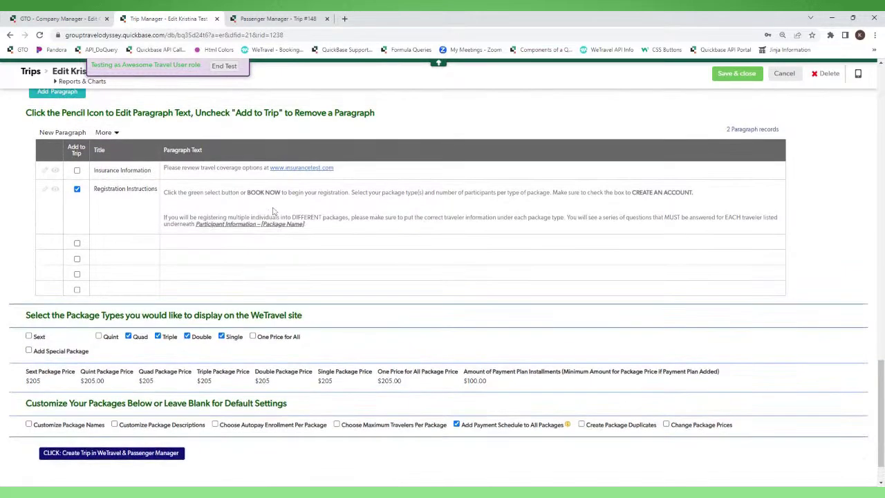
Switch to Passenger Manager and review the New York, NY trip's details, WeTravel link and package pricing
{"action": "left_click", "coordinate": [265, 20]}
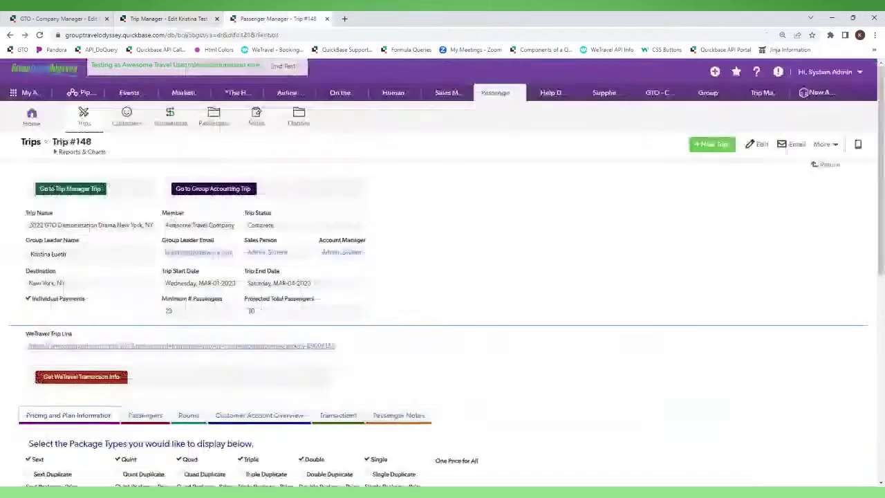
{"action": "scroll", "coordinate": [431, 295], "scroll_direction": "down", "scroll_amount": 2}
{"action": "scroll", "coordinate": [411, 277], "scroll_direction": "up", "scroll_amount": 1}
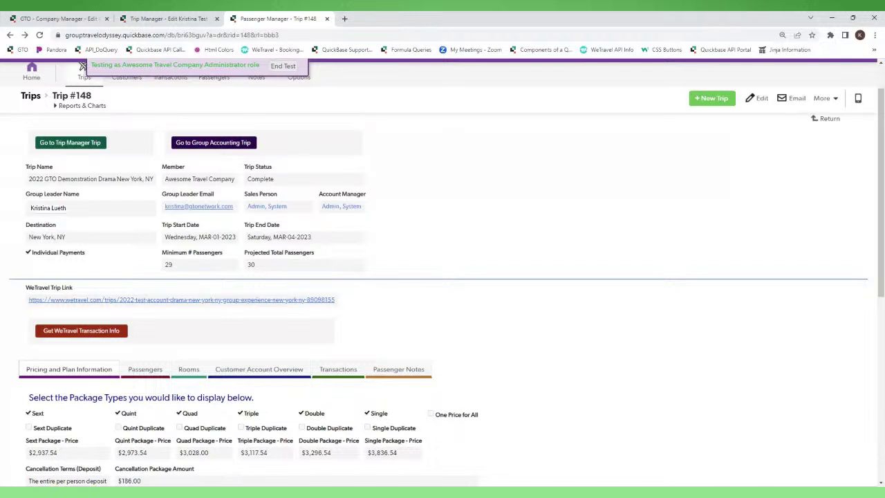
{"action": "scroll", "coordinate": [436, 252], "scroll_direction": "down", "scroll_amount": 2}
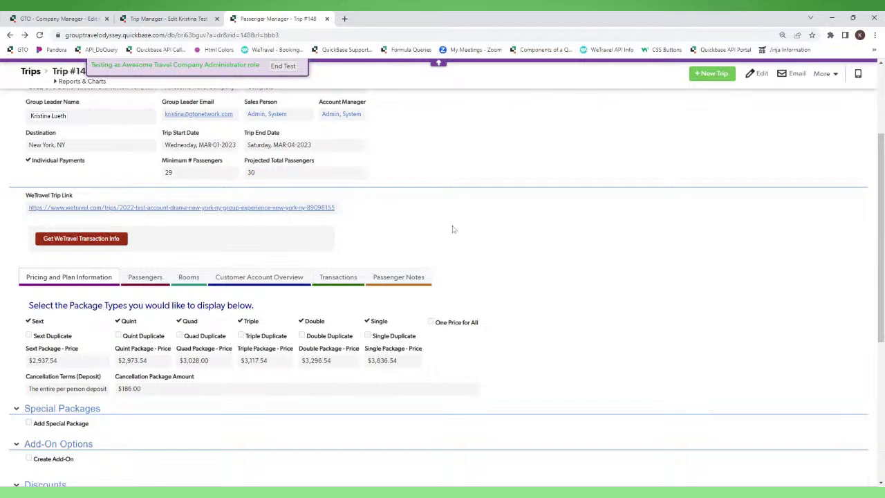
Show the New York, NY trip's passengers and review the report links, passenger counts and list grouped by package
{"action": "left_click", "coordinate": [146, 276]}
{"action": "scroll", "coordinate": [132, 297], "scroll_direction": "down", "scroll_amount": 1}
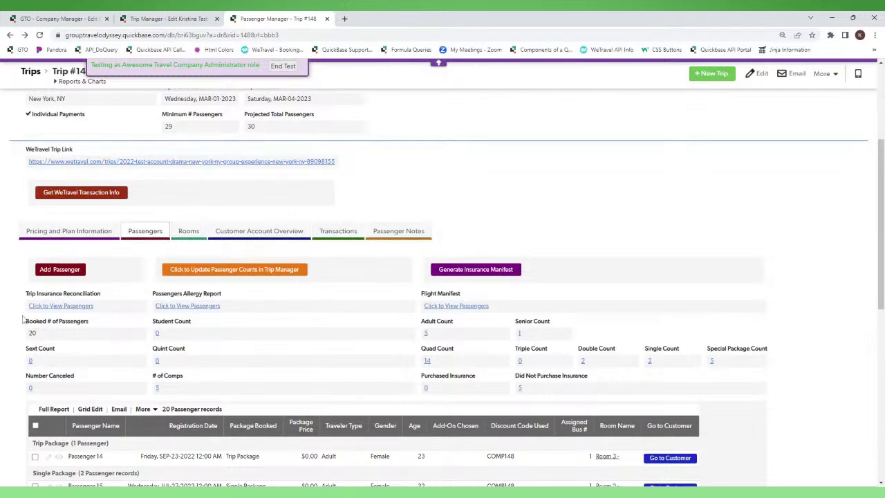
{"action": "scroll", "coordinate": [118, 347], "scroll_direction": "down", "scroll_amount": 1}
{"action": "scroll", "coordinate": [69, 325], "scroll_direction": "down", "scroll_amount": 1}
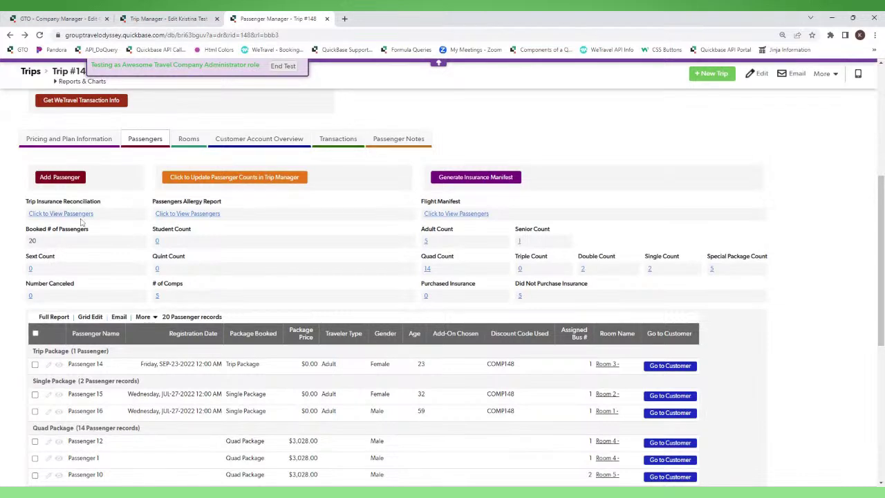
{"action": "scroll", "coordinate": [83, 221], "scroll_direction": "down", "scroll_amount": 1}
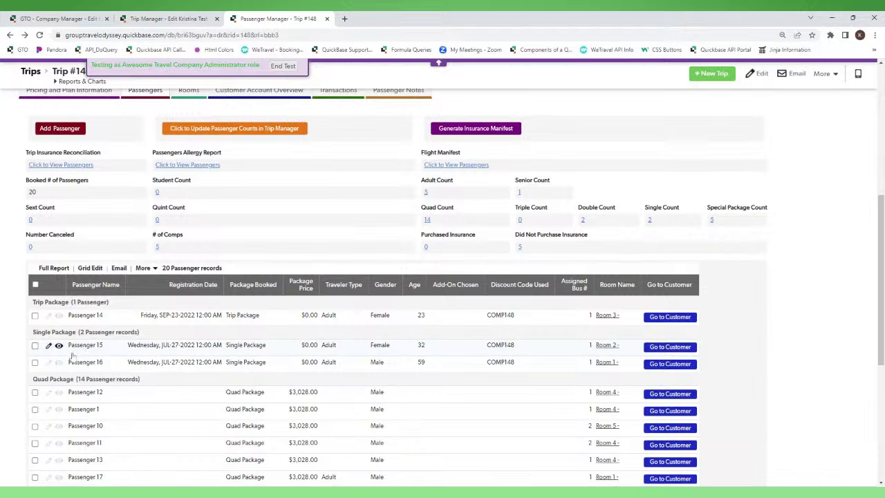
{"action": "scroll", "coordinate": [72, 356], "scroll_direction": "down", "scroll_amount": 1}
{"action": "scroll", "coordinate": [72, 356], "scroll_direction": "down", "scroll_amount": 2}
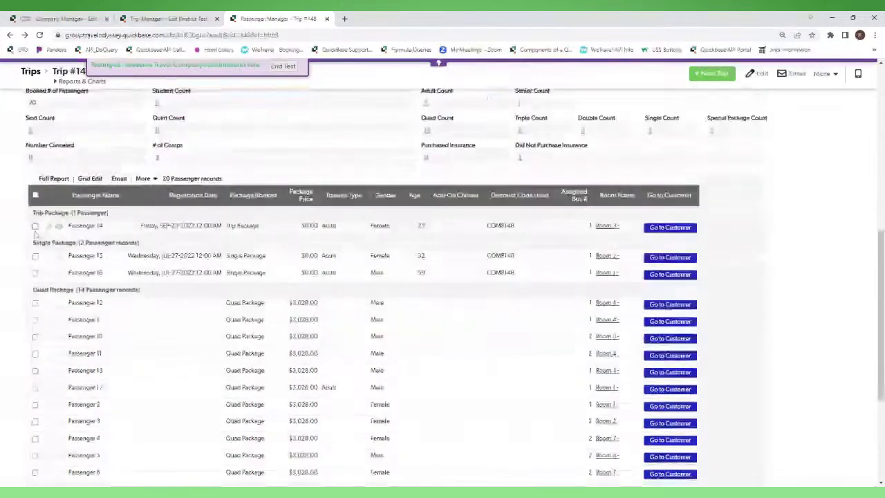
Open the Passenger 14 record and review its contact, emergency, dietary, trip information and WeTravel option fields
{"action": "left_click", "coordinate": [34, 253]}
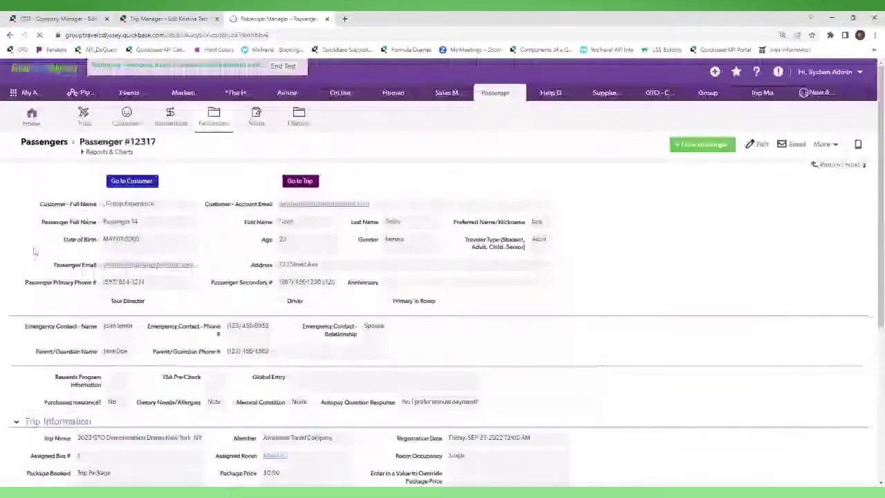
{"action": "scroll", "coordinate": [12, 254], "scroll_direction": "down", "scroll_amount": 2}
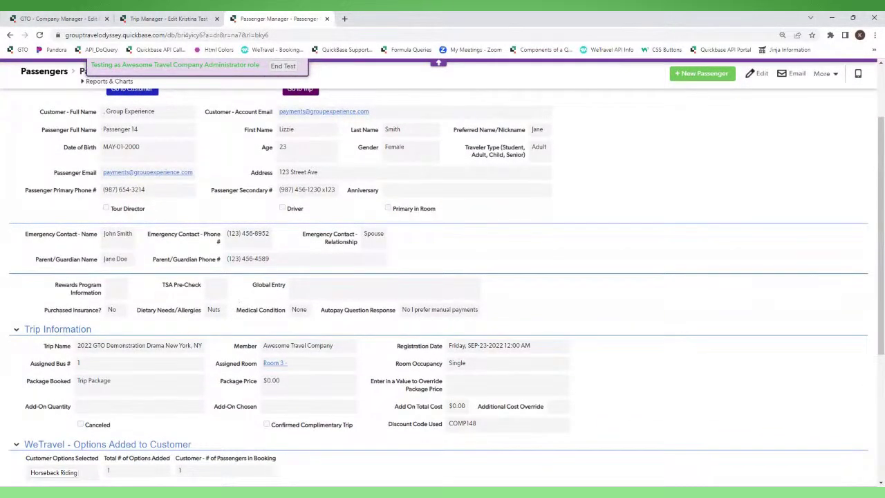
{"action": "scroll", "coordinate": [52, 307], "scroll_direction": "up", "scroll_amount": 1}
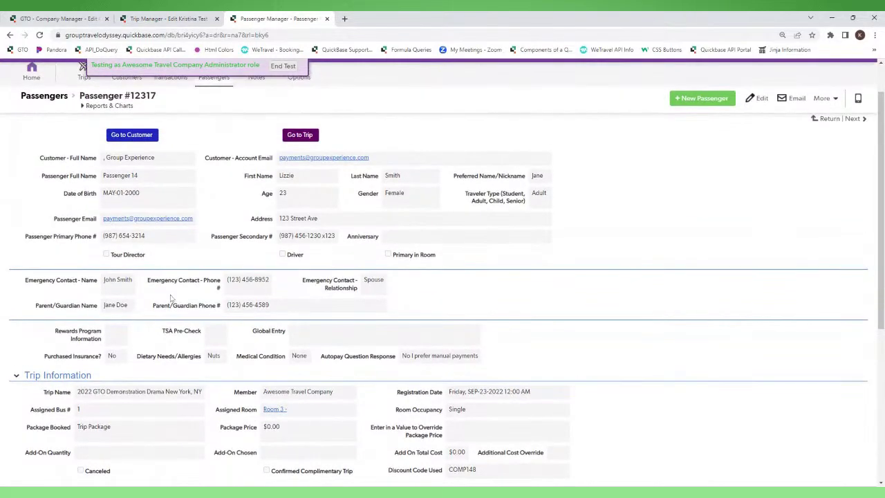
{"action": "scroll", "coordinate": [51, 308], "scroll_direction": "down", "scroll_amount": 1}
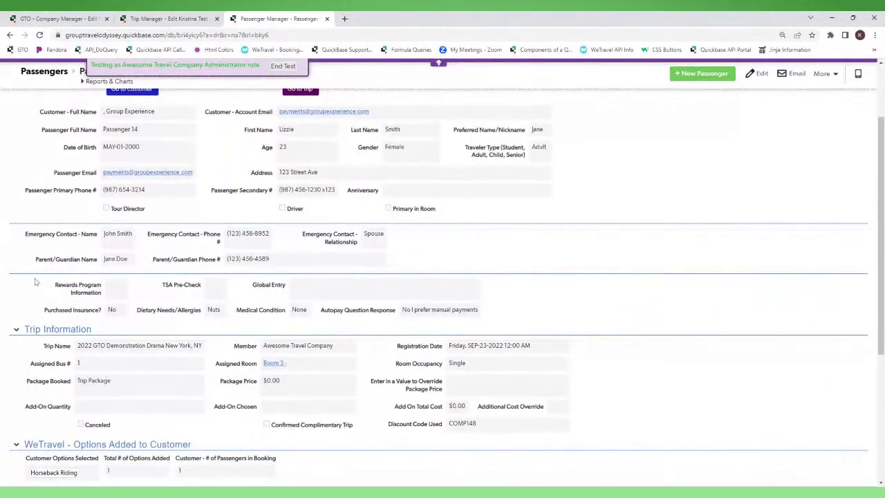
{"action": "scroll", "coordinate": [20, 255], "scroll_direction": "down", "scroll_amount": 1}
{"action": "scroll", "coordinate": [19, 254], "scroll_direction": "down", "scroll_amount": 1}
{"action": "scroll", "coordinate": [19, 254], "scroll_direction": "up", "scroll_amount": 2}
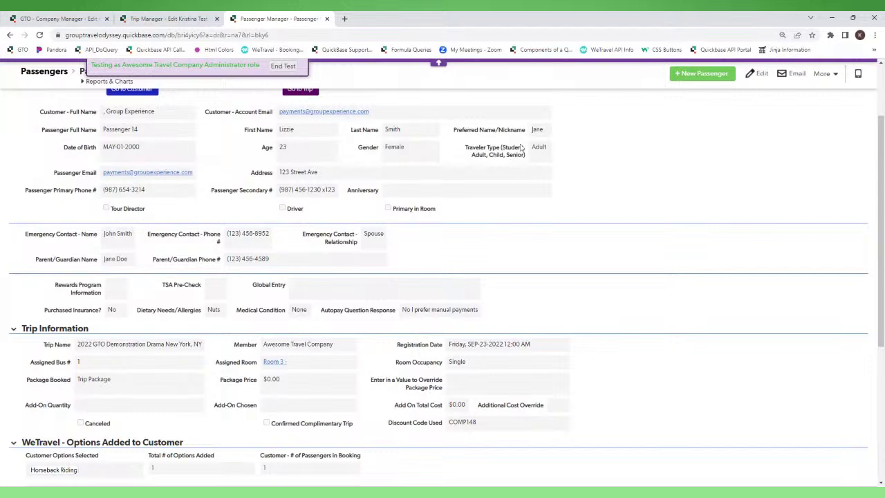
Highlight the Traveler Type field in the passenger record and check the insurance, medical and autopay fields below it
{"action": "left_click_drag", "start_coordinate": [465, 147], "coordinate": [540, 161]}
{"action": "left_click", "coordinate": [540, 161]}
{"action": "scroll", "coordinate": [100, 187], "scroll_direction": "down", "scroll_amount": 1}
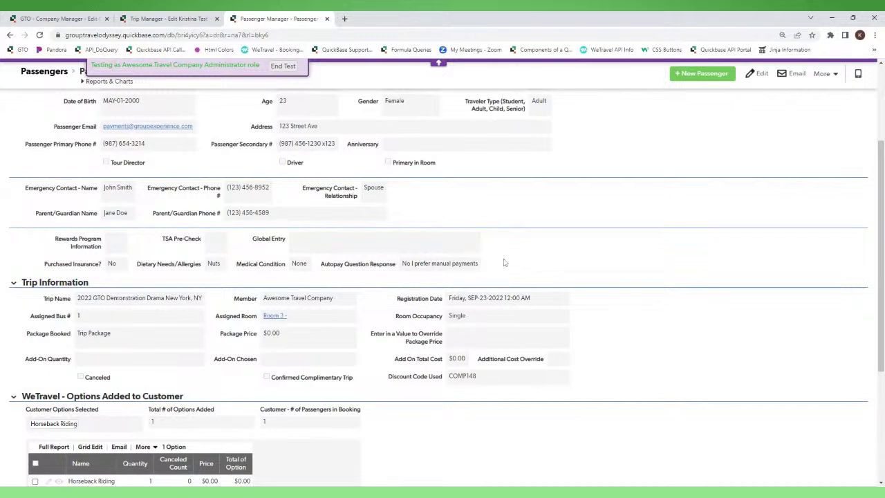
Check the default question list in Company Manager, and return to Passenger Manager to compare it with the Passenger 14 record's fields
{"action": "left_click", "coordinate": [49, 20]}
{"action": "scroll", "coordinate": [121, 225], "scroll_direction": "down", "scroll_amount": 4}
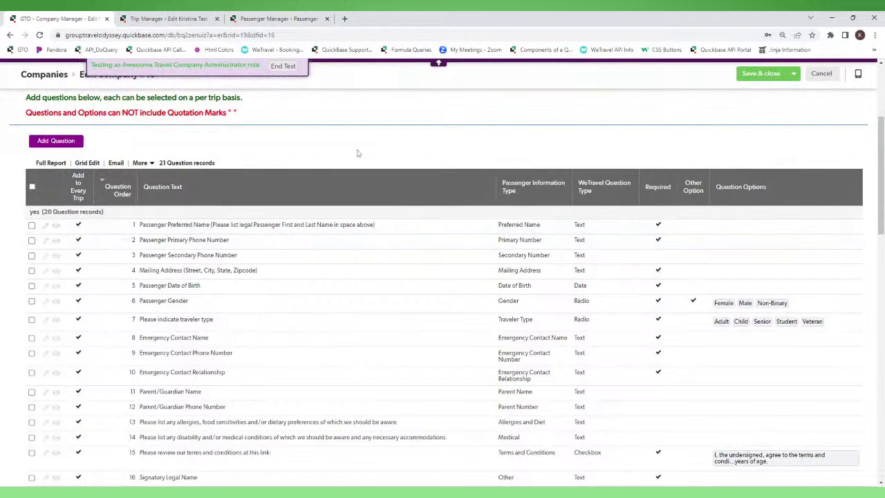
{"action": "left_click", "coordinate": [270, 20]}
{"action": "scroll", "coordinate": [238, 217], "scroll_direction": "up", "scroll_amount": 3}
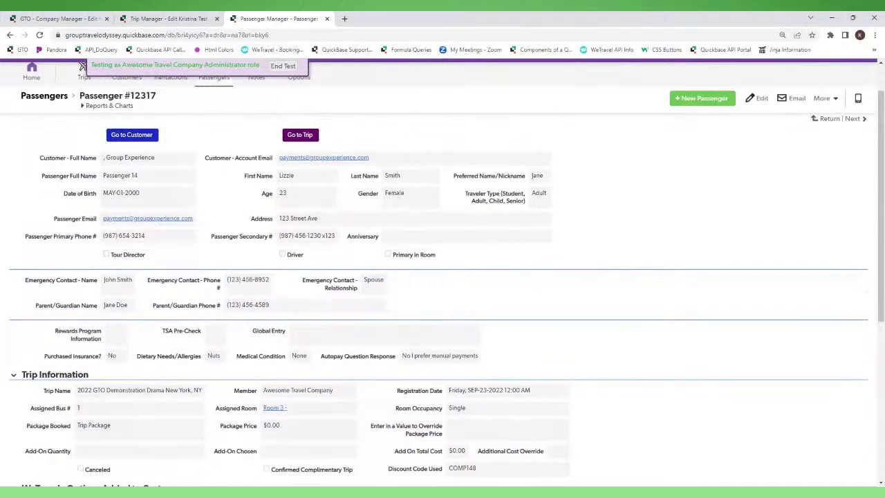
{"action": "scroll", "coordinate": [469, 202], "scroll_direction": "down", "scroll_amount": 1}
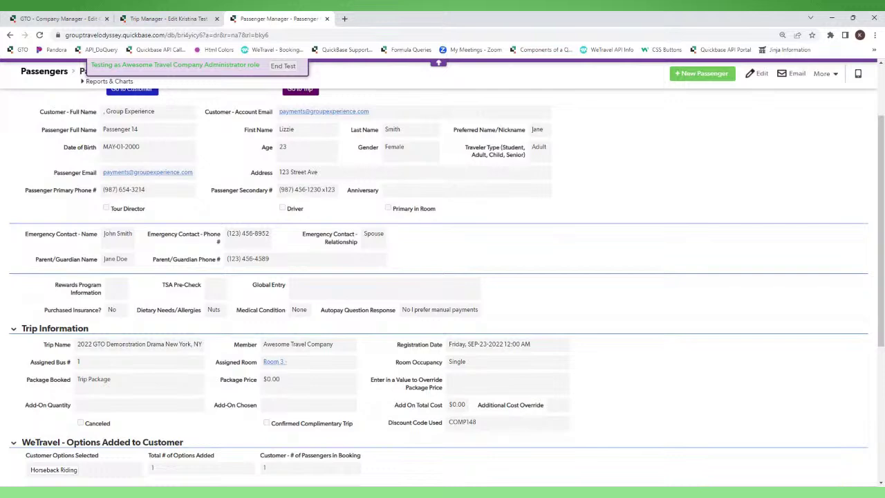
{"action": "scroll", "coordinate": [495, 257], "scroll_direction": "down", "scroll_amount": 1}
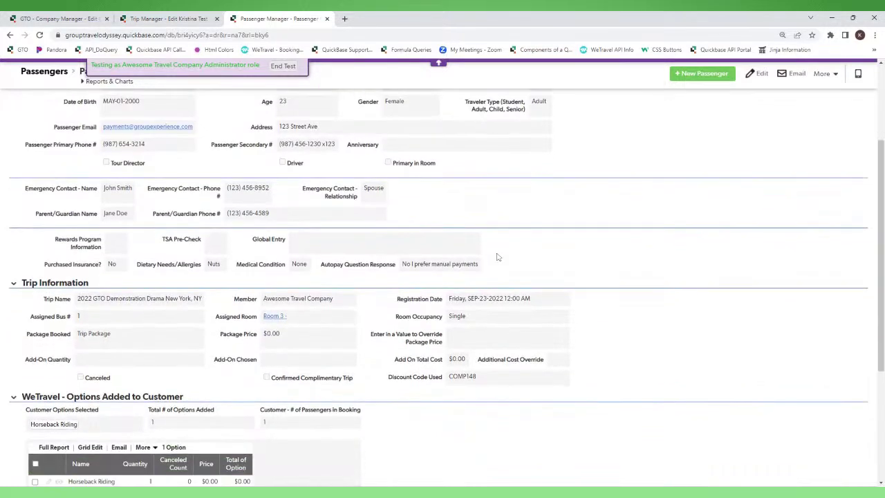
{"action": "scroll", "coordinate": [105, 170], "scroll_direction": "down", "scroll_amount": 1}
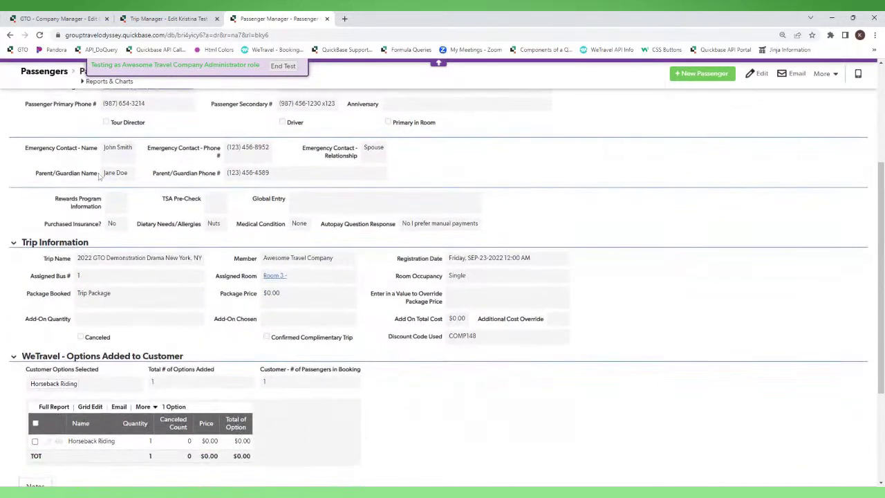
Review the Passenger 14 record's contact details, trip information, WeTravel options added to the customer, and notes
{"action": "scroll", "coordinate": [100, 174], "scroll_direction": "up", "scroll_amount": 2}
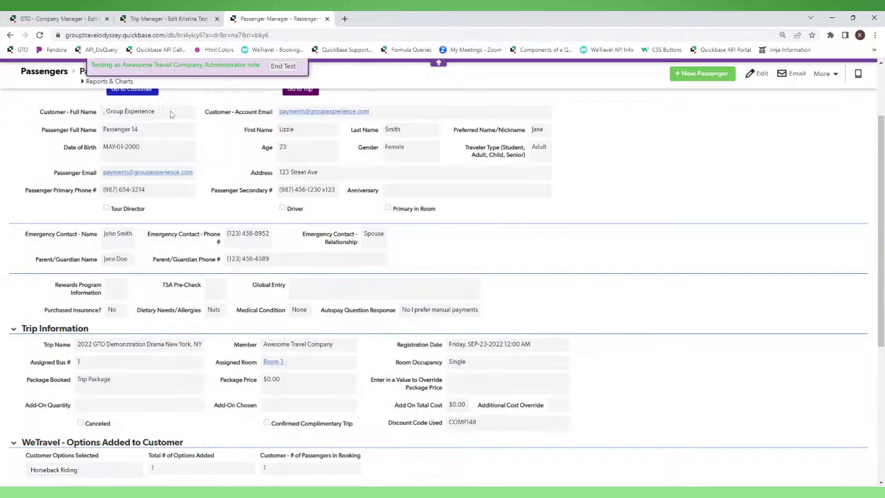
{"action": "scroll", "coordinate": [221, 307], "scroll_direction": "down", "scroll_amount": 2}
{"action": "scroll", "coordinate": [221, 307], "scroll_direction": "down", "scroll_amount": 1}
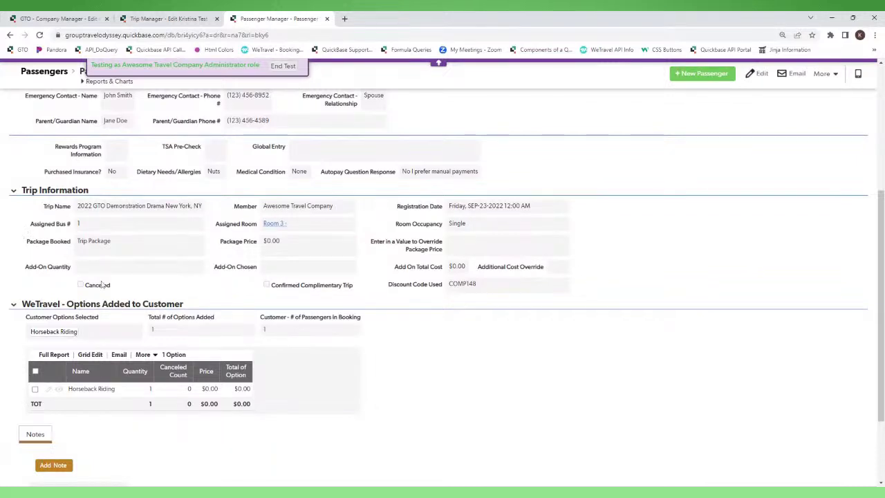
{"action": "scroll", "coordinate": [103, 285], "scroll_direction": "down", "scroll_amount": 1}
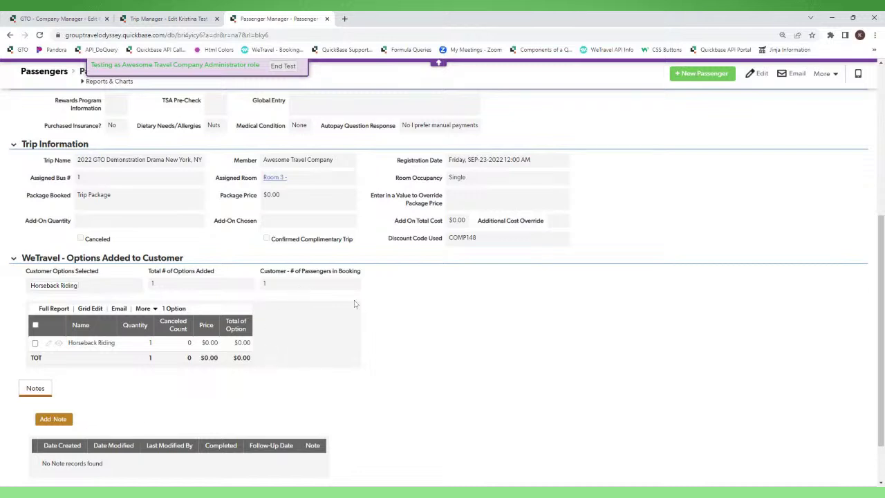
{"action": "scroll", "coordinate": [334, 298], "scroll_direction": "up", "scroll_amount": 3}
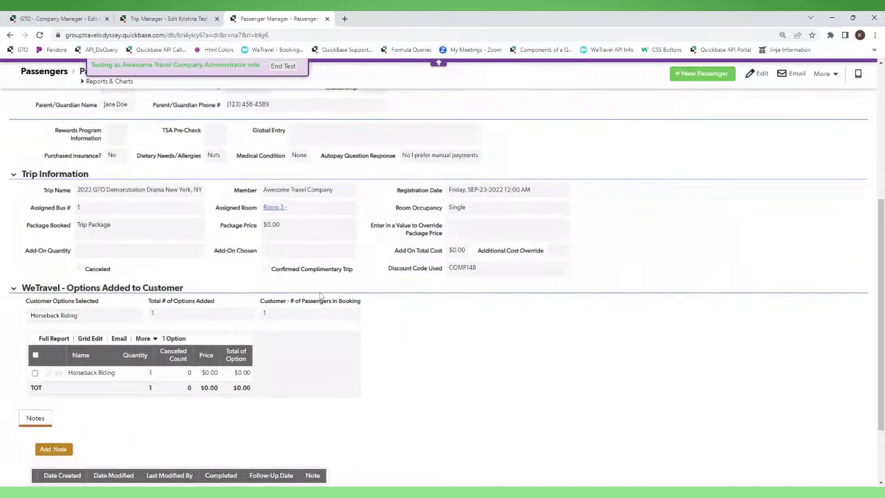
Go to Passenger 14's New York, NY trip and show its Customer Account Overview
{"action": "scroll", "coordinate": [301, 285], "scroll_direction": "up", "scroll_amount": 6}
{"action": "left_click", "coordinate": [299, 181]}
{"action": "scroll", "coordinate": [302, 277], "scroll_direction": "down", "scroll_amount": 4}
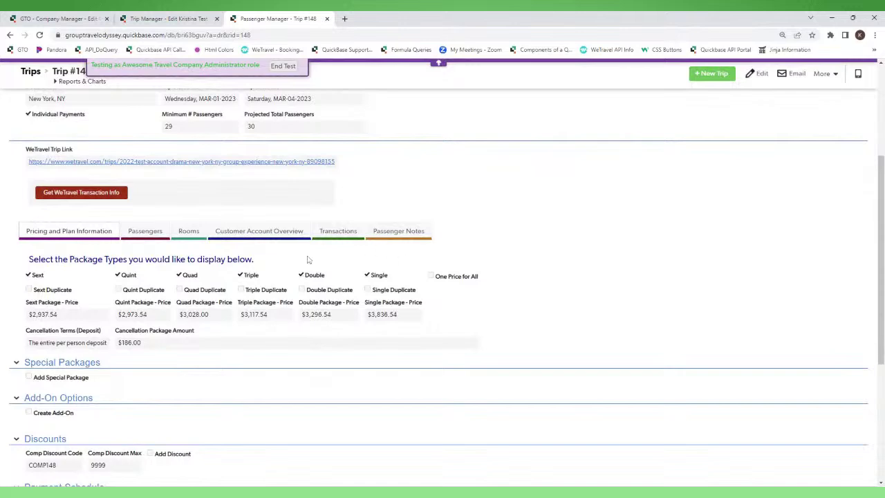
{"action": "left_click", "coordinate": [260, 232]}
{"action": "scroll", "coordinate": [280, 273], "scroll_direction": "down", "scroll_amount": 3}
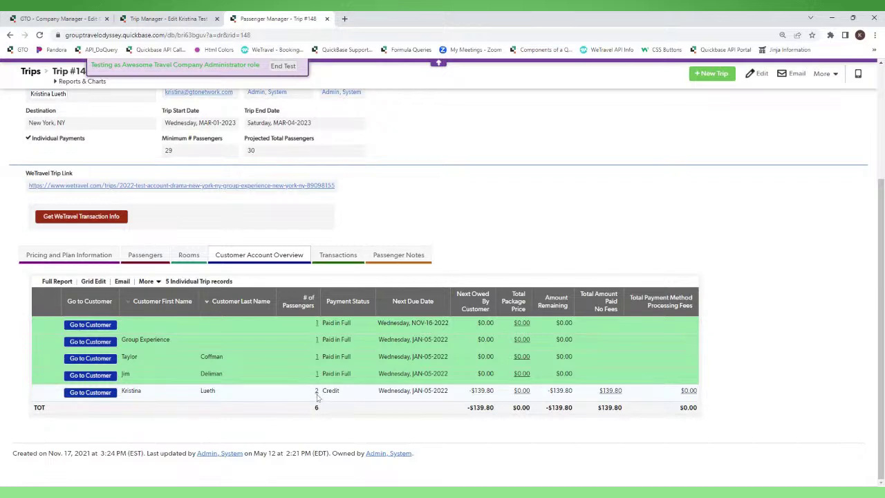
Open the record of the customer with the Credit payment status and review the registered trip and passengers
{"action": "left_click", "coordinate": [90, 392]}
{"action": "left_click", "coordinate": [390, 19]}
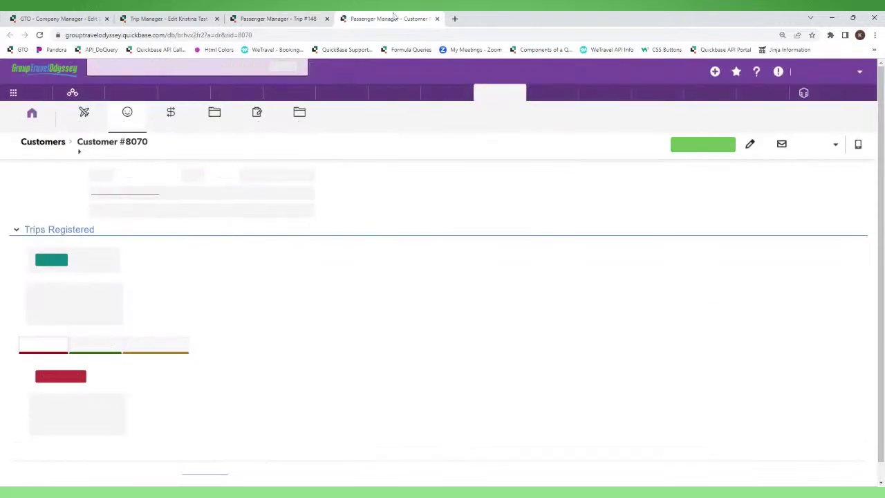
{"action": "scroll", "coordinate": [38, 392], "scroll_direction": "down", "scroll_amount": 3}
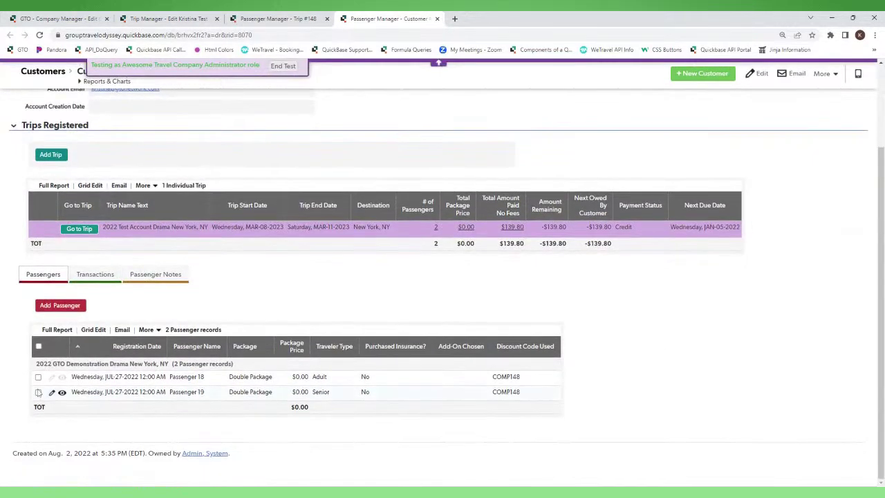
{"action": "scroll", "coordinate": [61, 377], "scroll_direction": "up", "scroll_amount": 1}
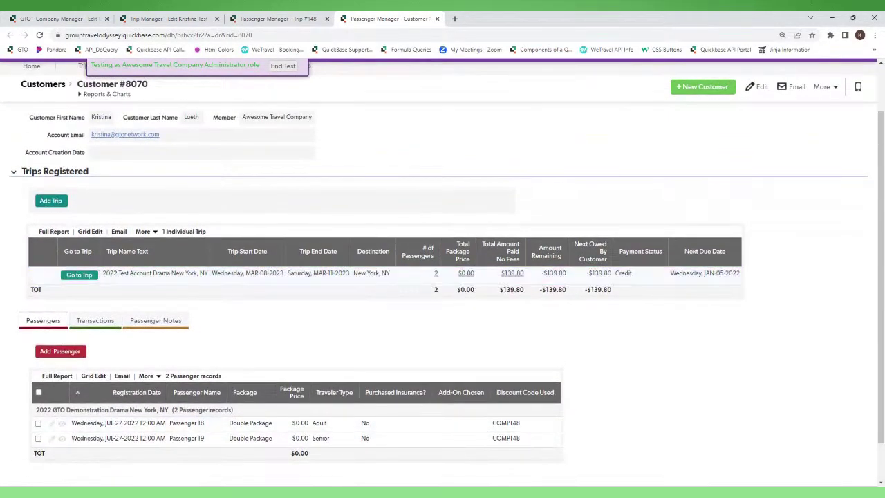
Review the customer's transactions for the New York, NY trip, and show the customer's passenger notes
{"action": "left_click", "coordinate": [95, 321]}
{"action": "scroll", "coordinate": [86, 342], "scroll_direction": "down", "scroll_amount": 5}
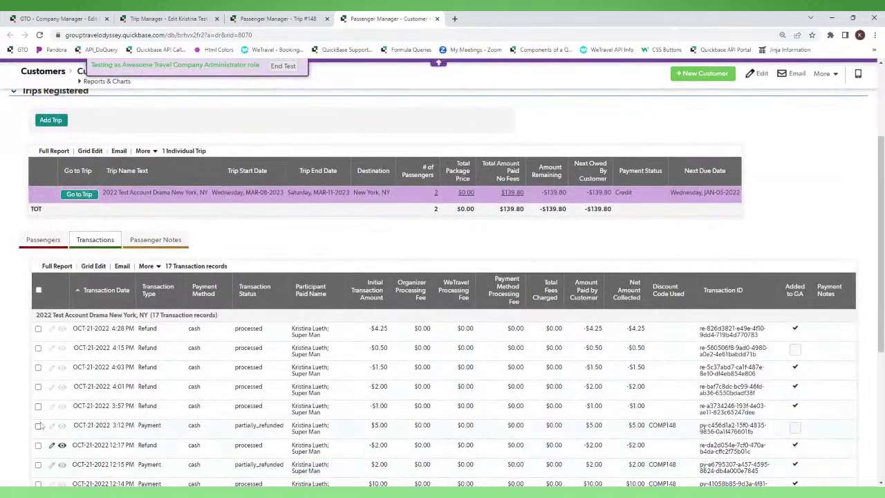
{"action": "scroll", "coordinate": [86, 342], "scroll_direction": "up", "scroll_amount": 5}
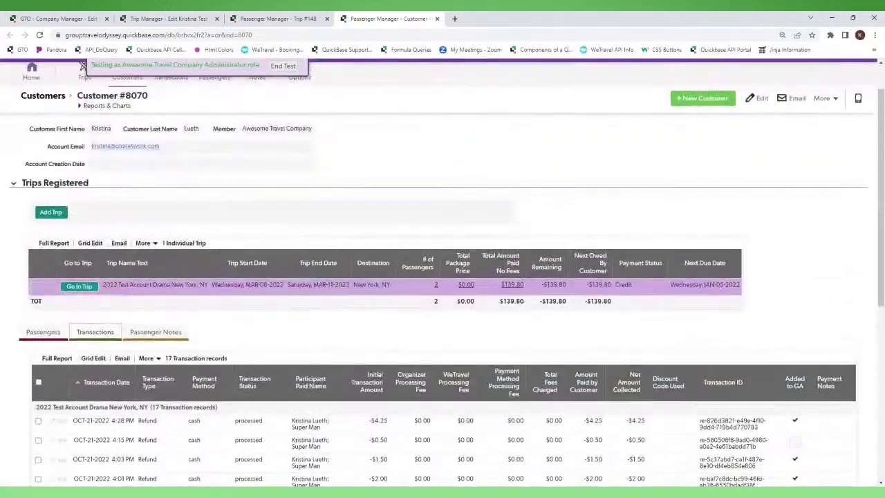
{"action": "left_click", "coordinate": [156, 331]}
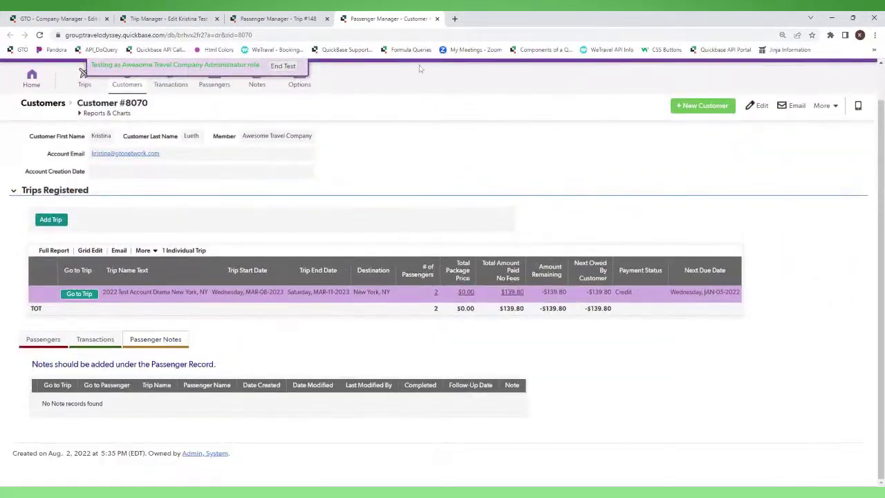
Return to the New York, NY trip record and review its transaction totals and transaction list
{"action": "left_click", "coordinate": [297, 16]}
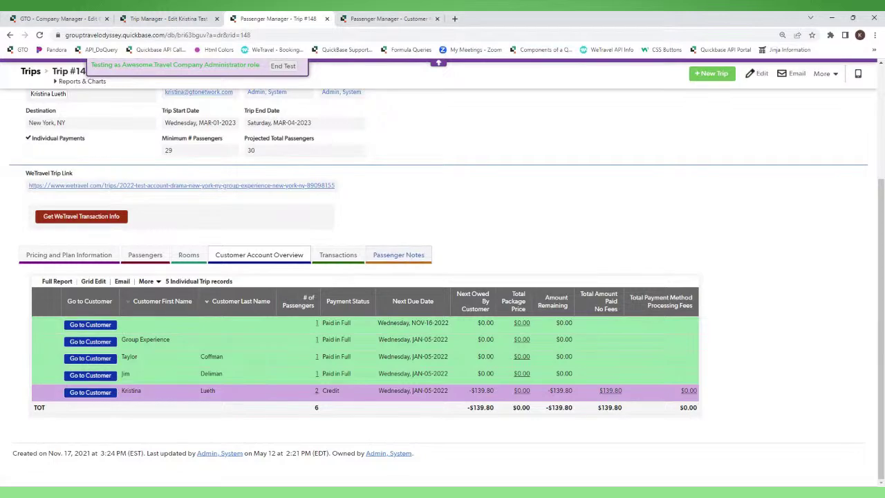
{"action": "left_click", "coordinate": [350, 253]}
{"action": "scroll", "coordinate": [123, 285], "scroll_direction": "down", "scroll_amount": 1}
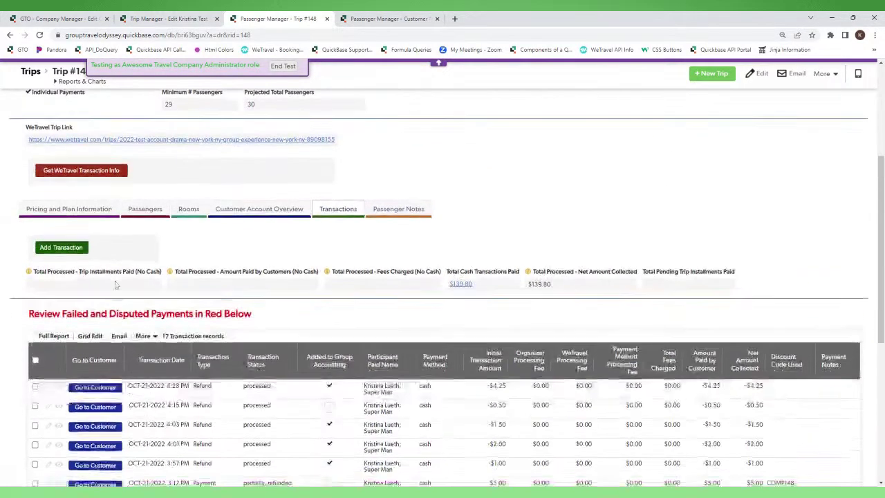
{"action": "scroll", "coordinate": [117, 284], "scroll_direction": "down", "scroll_amount": 3}
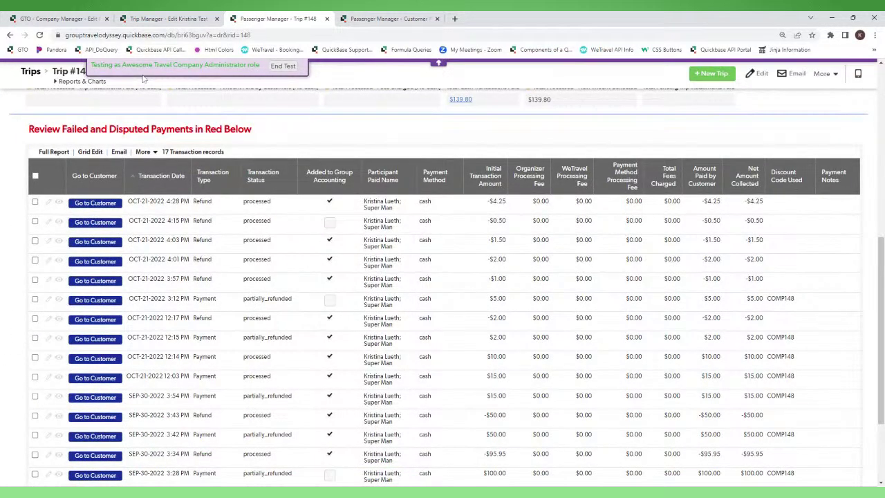
{"action": "scroll", "coordinate": [73, 205], "scroll_direction": "down", "scroll_amount": 1}
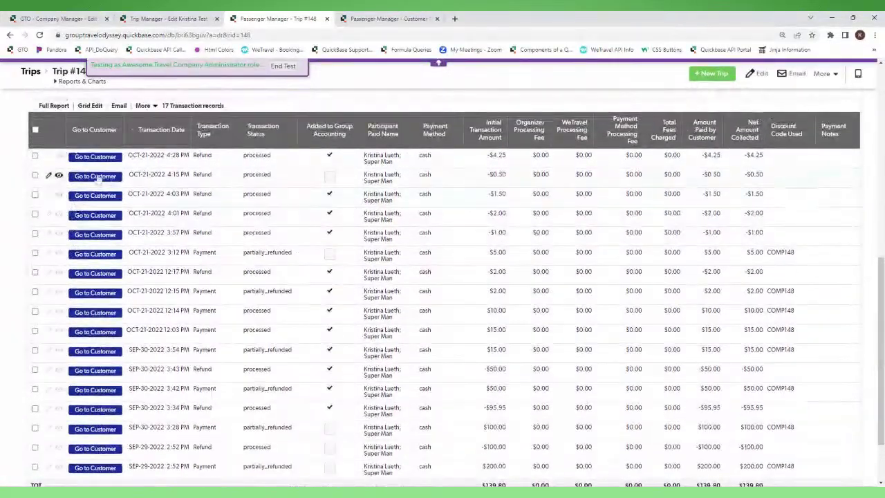
View the details of the OCT-21-2022 4:28 PM refund transaction, and go back to its trip
{"action": "left_click", "coordinate": [59, 156]}
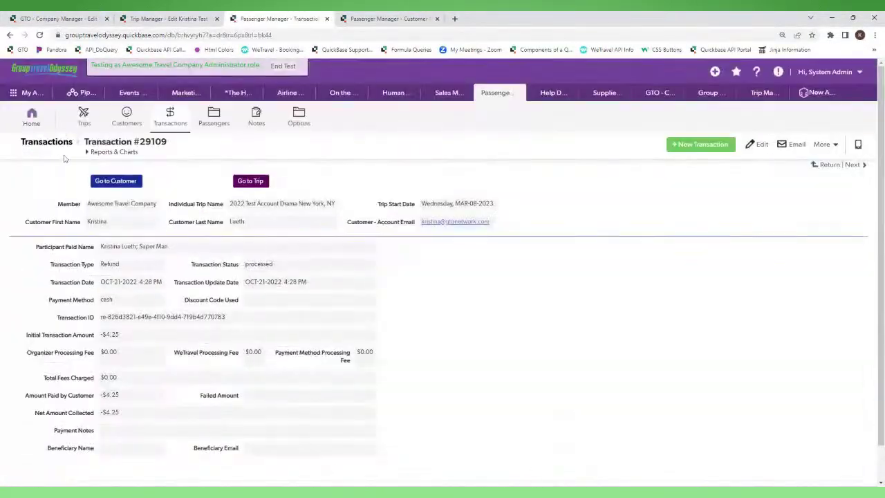
{"action": "scroll", "coordinate": [60, 201], "scroll_direction": "down", "scroll_amount": 1}
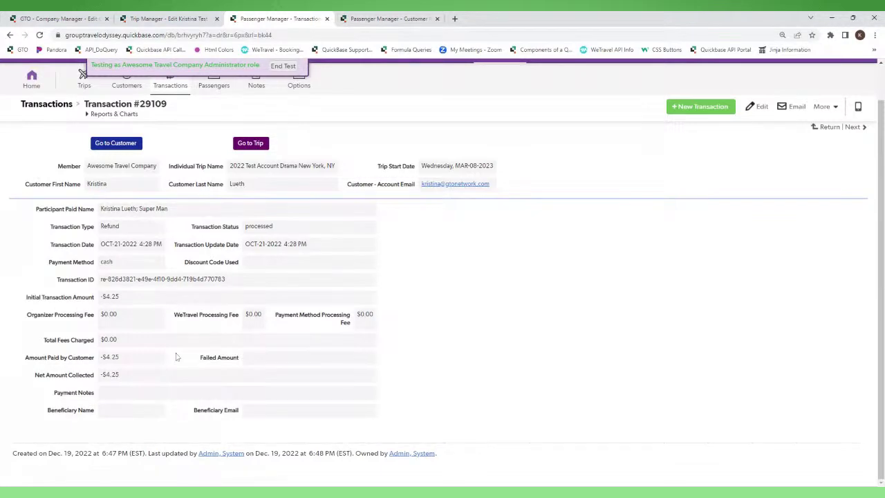
{"action": "left_click", "coordinate": [251, 144]}
Show the trip's transactions again and examine the processed totals and the failed and disputed payments list
{"action": "scroll", "coordinate": [443, 277], "scroll_direction": "down", "scroll_amount": 2}
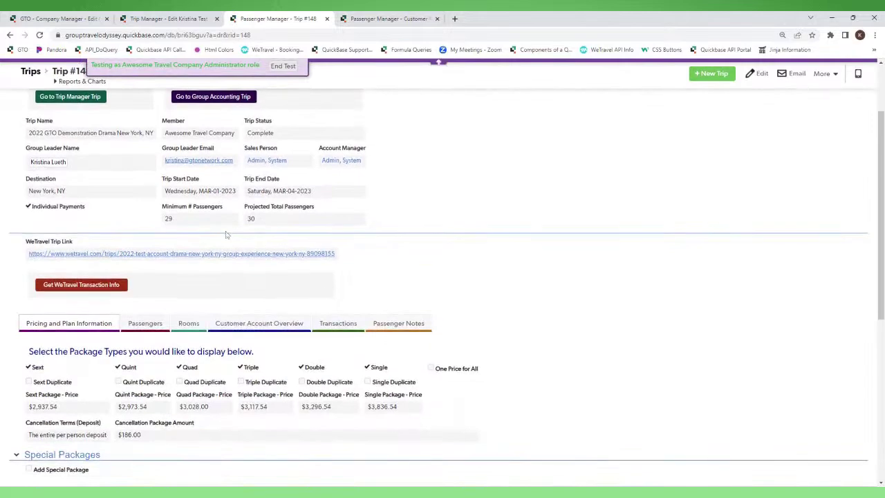
{"action": "left_click", "coordinate": [342, 323]}
{"action": "scroll", "coordinate": [247, 320], "scroll_direction": "down", "scroll_amount": 3}
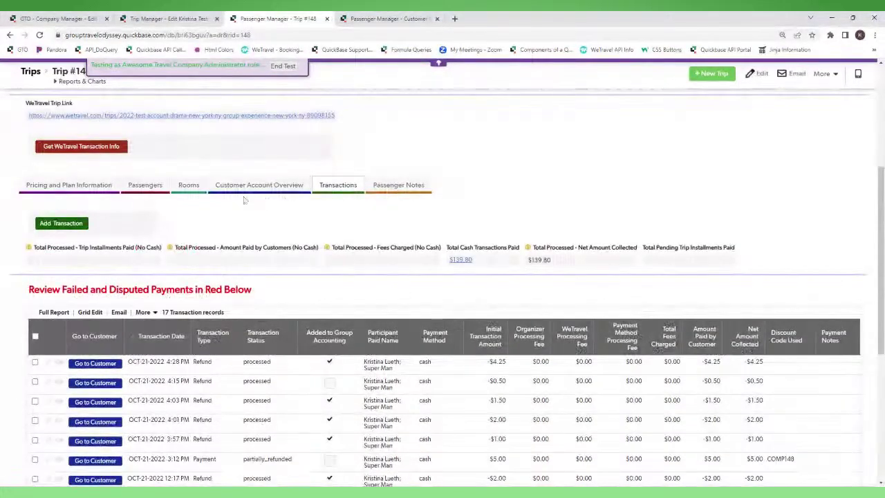
{"action": "scroll", "coordinate": [311, 335], "scroll_direction": "down", "scroll_amount": 1}
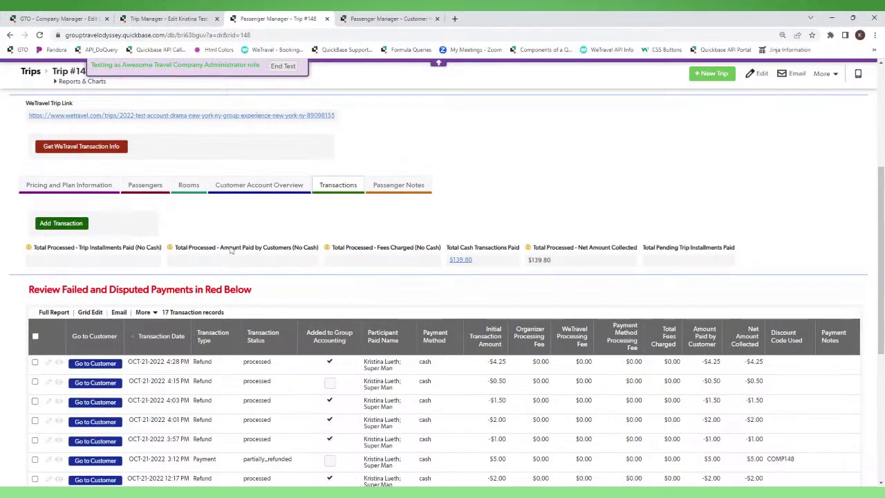
{"action": "scroll", "coordinate": [195, 256], "scroll_direction": "down", "scroll_amount": 3}
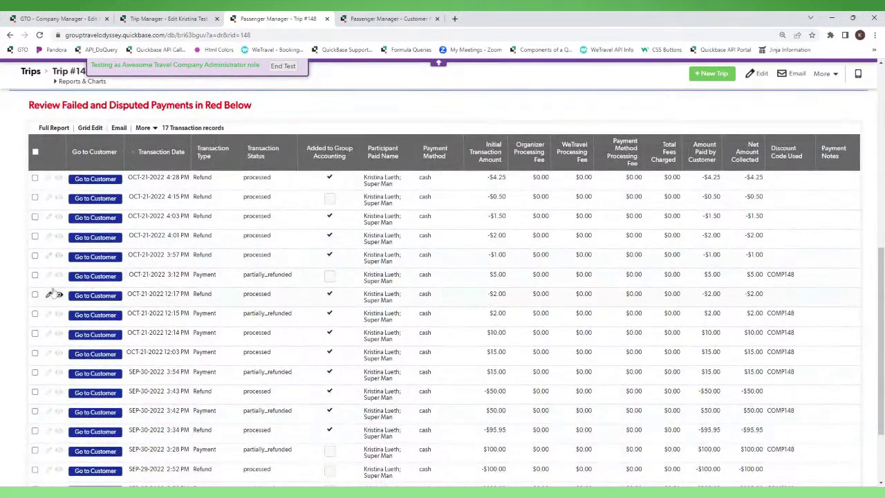
{"action": "scroll", "coordinate": [32, 274], "scroll_direction": "up", "scroll_amount": 2}
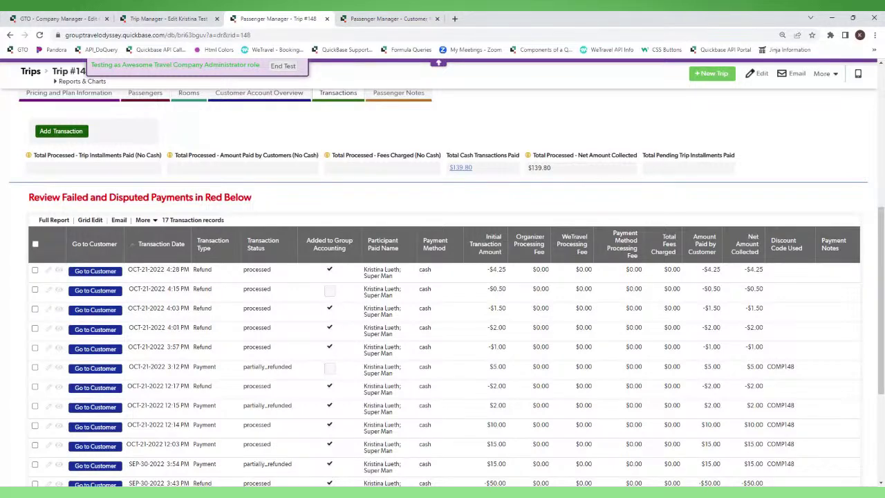
{"action": "scroll", "coordinate": [223, 166], "scroll_direction": "up", "scroll_amount": 3}
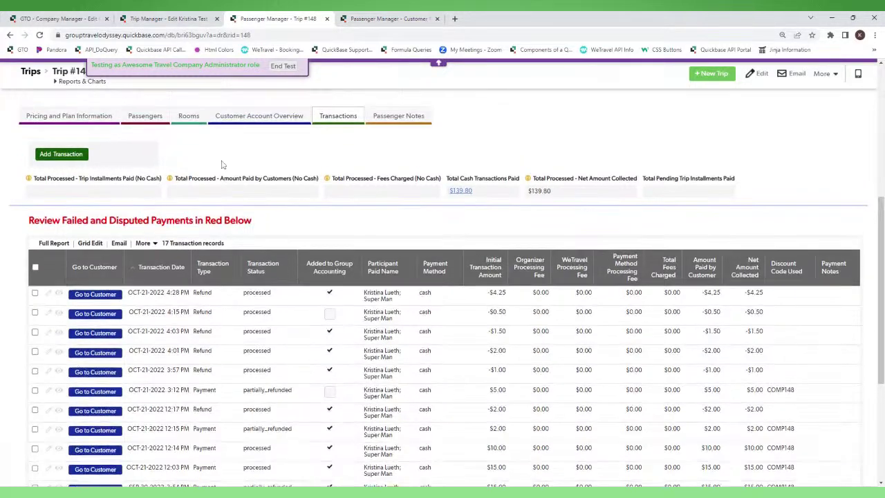
{"action": "scroll", "coordinate": [223, 166], "scroll_direction": "up", "scroll_amount": 5}
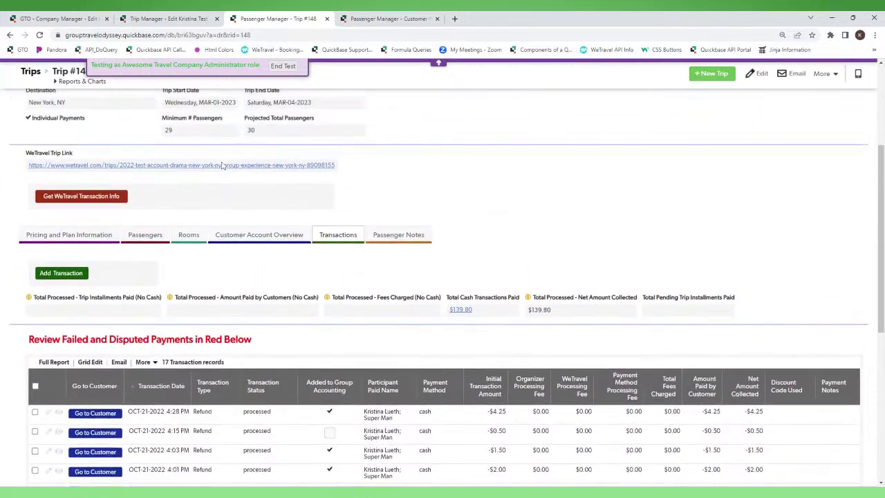